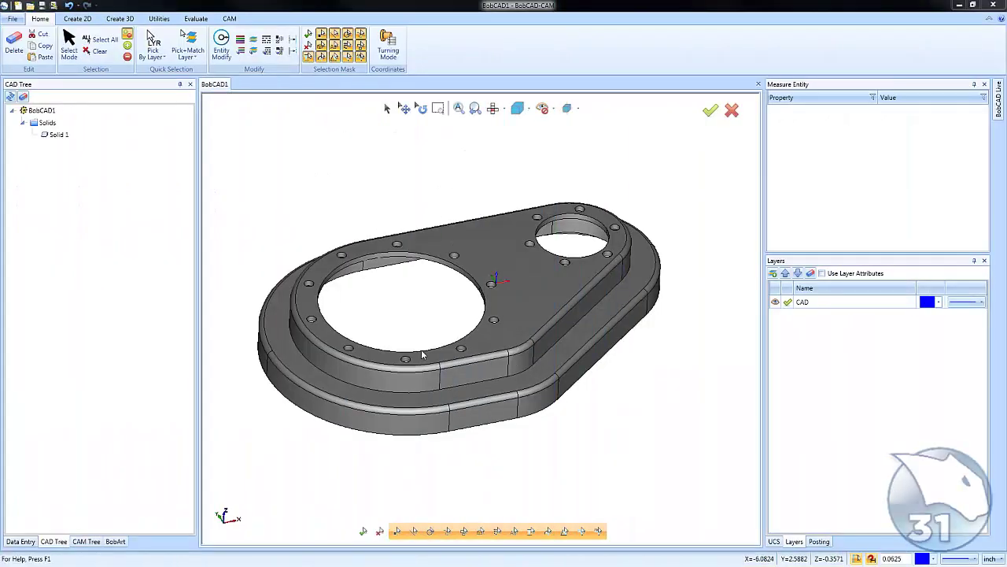
Add a new active layer beneath the CAD layer
middle_drag(446, 314, 449, 323)
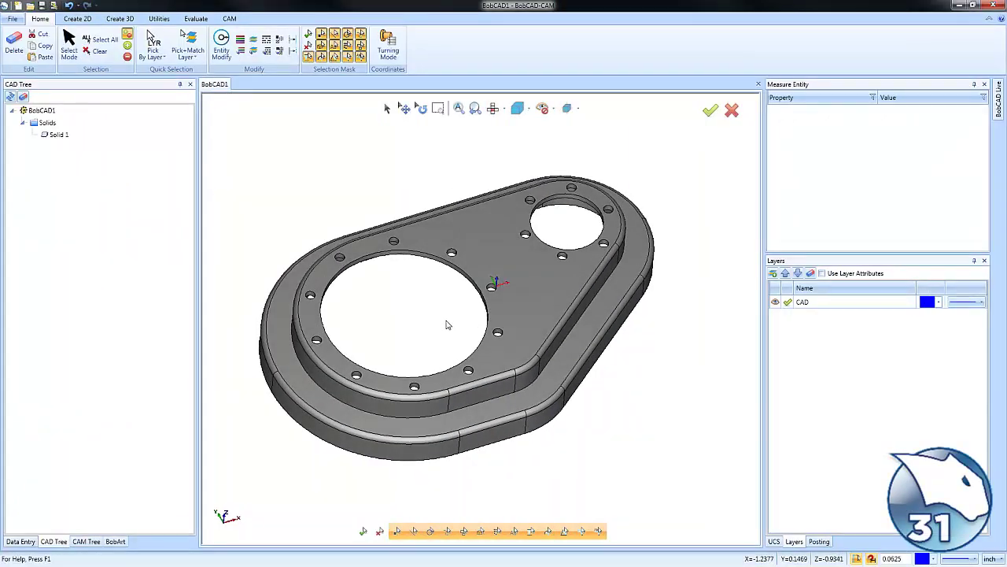
click(77, 18)
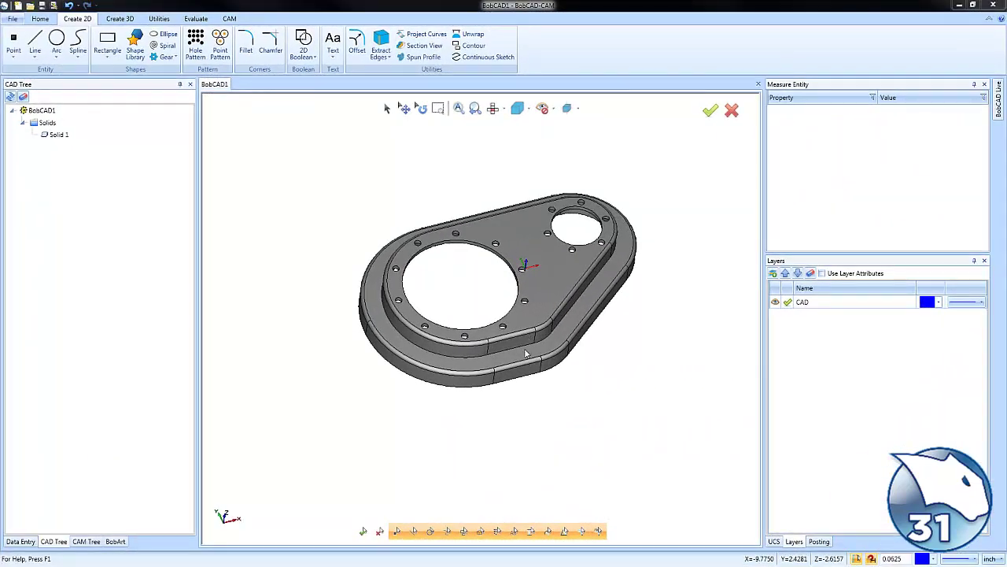
scroll(525, 363, down, 1)
middle_drag(525, 364, 532, 389)
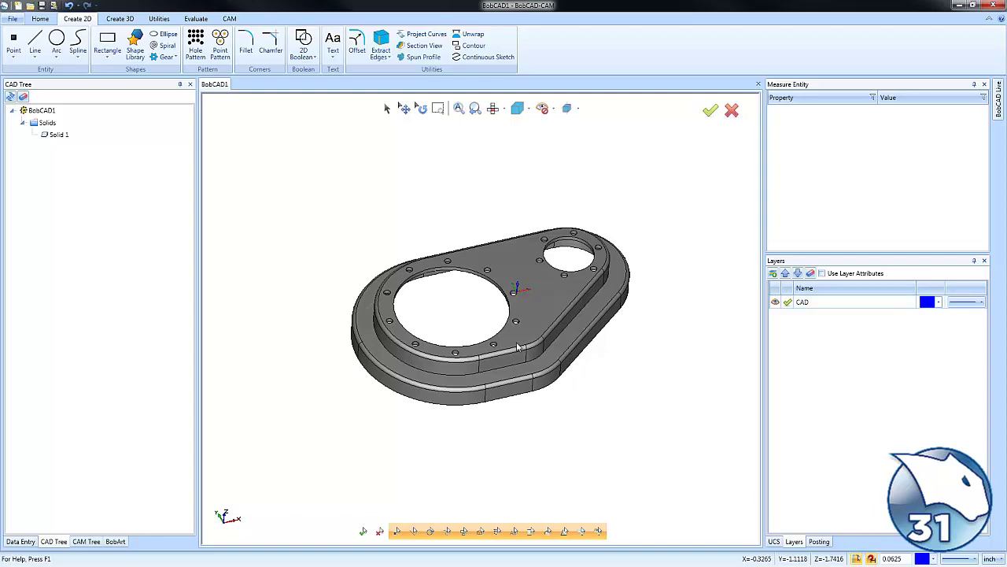
middle_drag(513, 318, 519, 329)
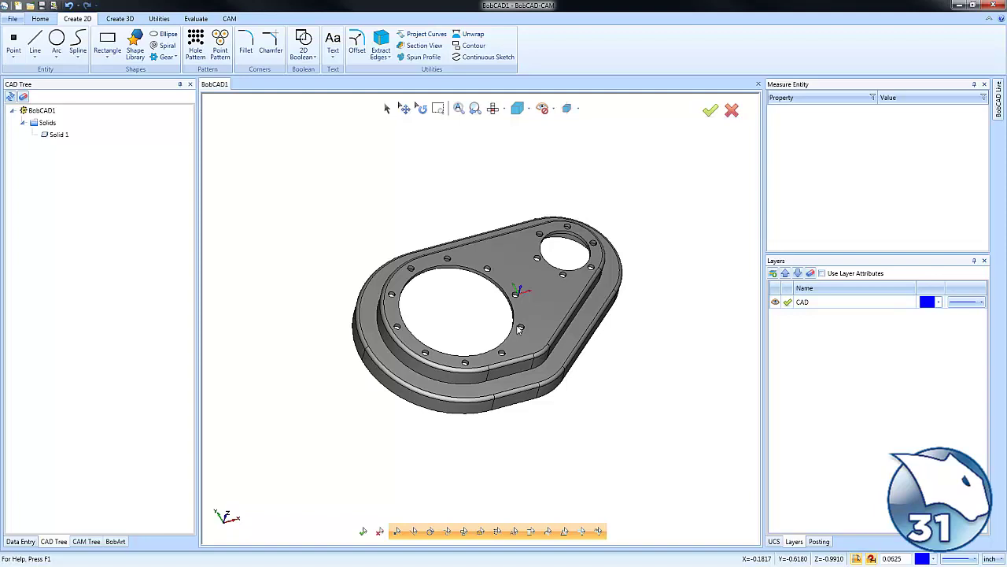
right_click(805, 350)
click(851, 360)
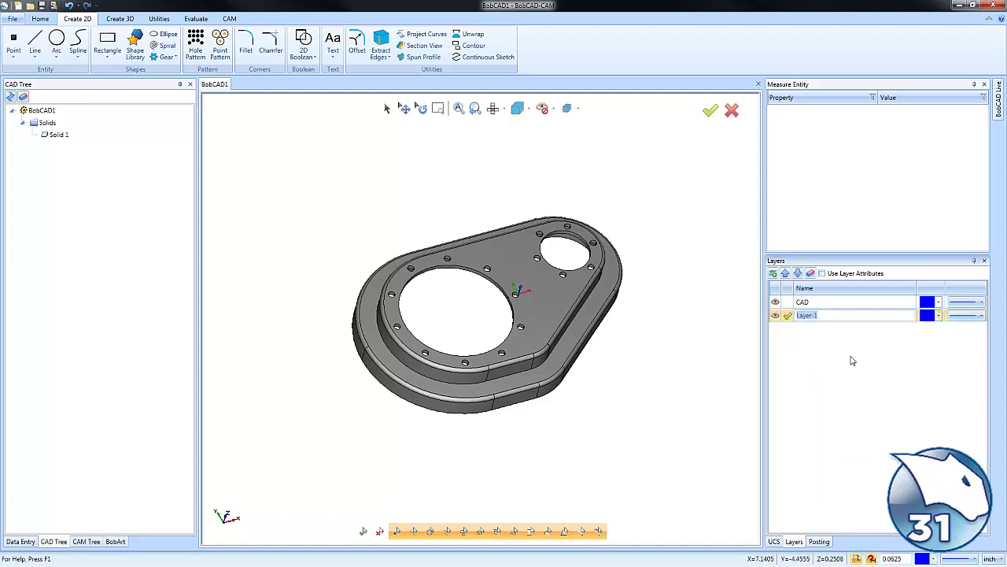
Hide the CAD layer and show it again to check that it controls the solid
click(802, 303)
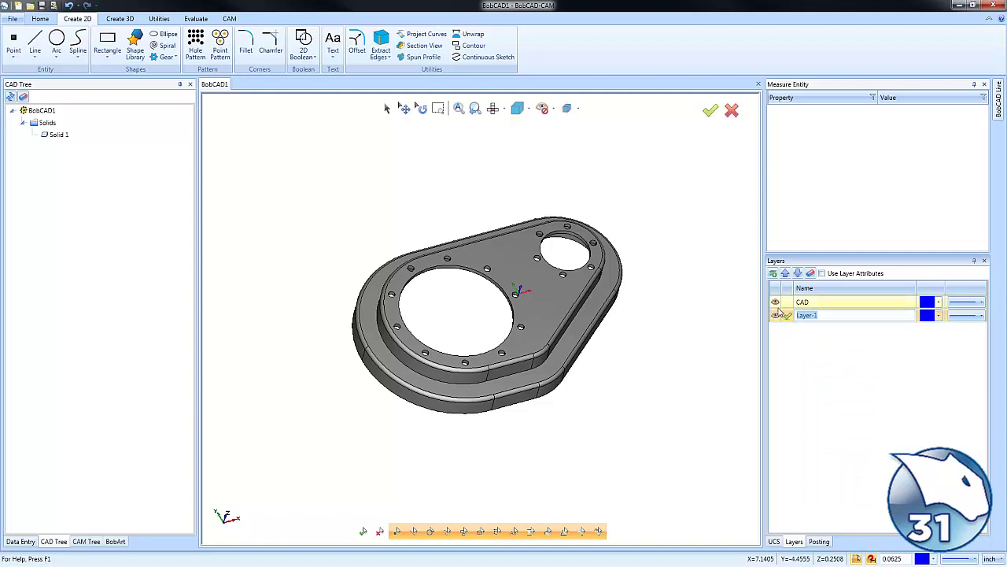
click(775, 302)
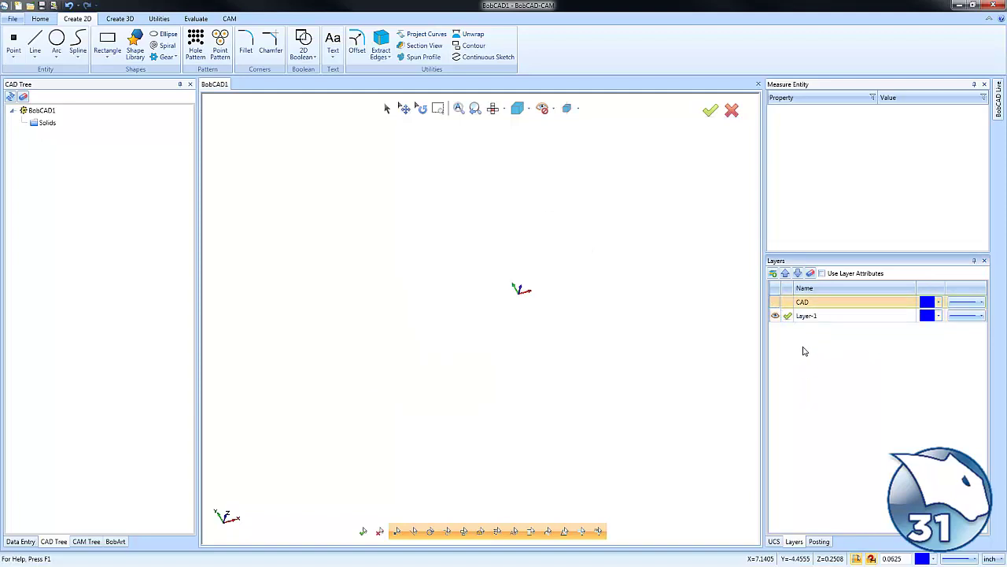
click(776, 303)
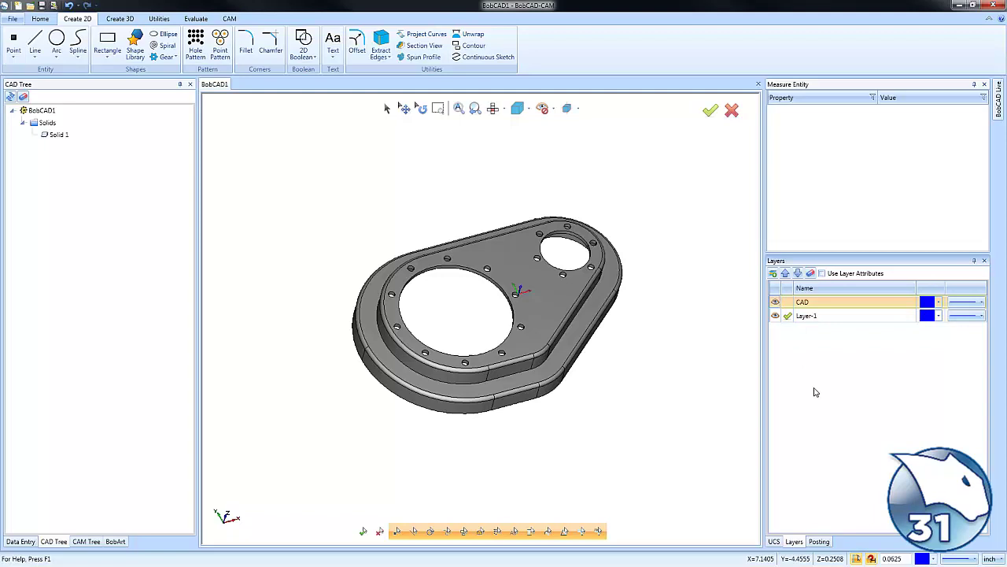
Extract the edges of the solid's upper flat face onto the active layer and hide the CAD layer to view them from above
right_click(661, 241)
click(694, 262)
middle_drag(523, 364, 550, 362)
scroll(541, 354, up, 2)
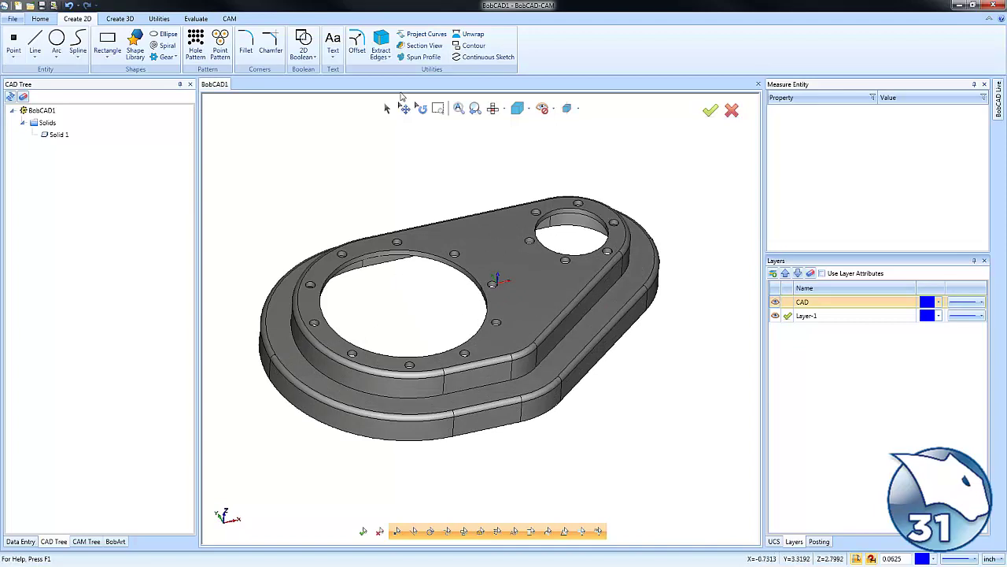
click(382, 45)
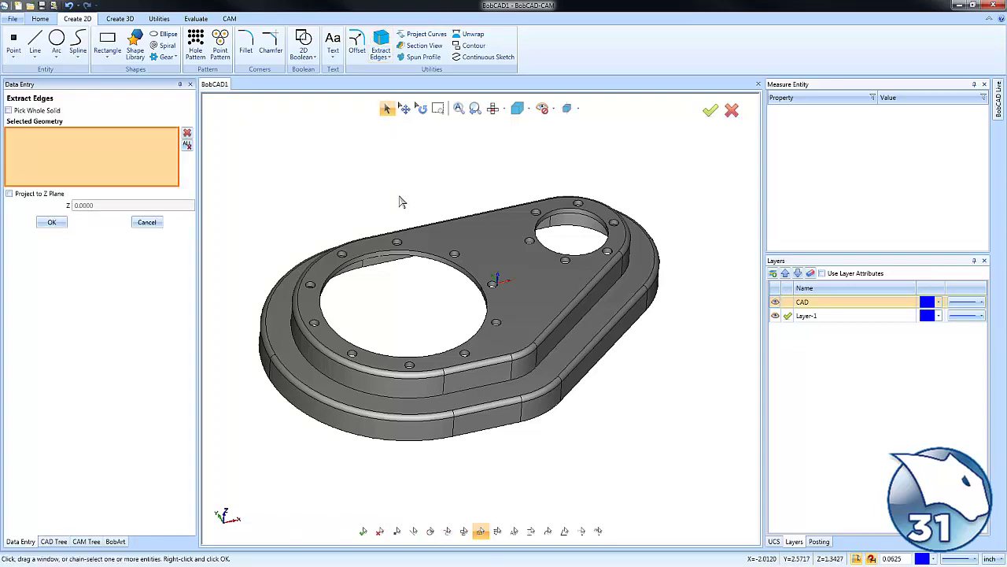
click(490, 250)
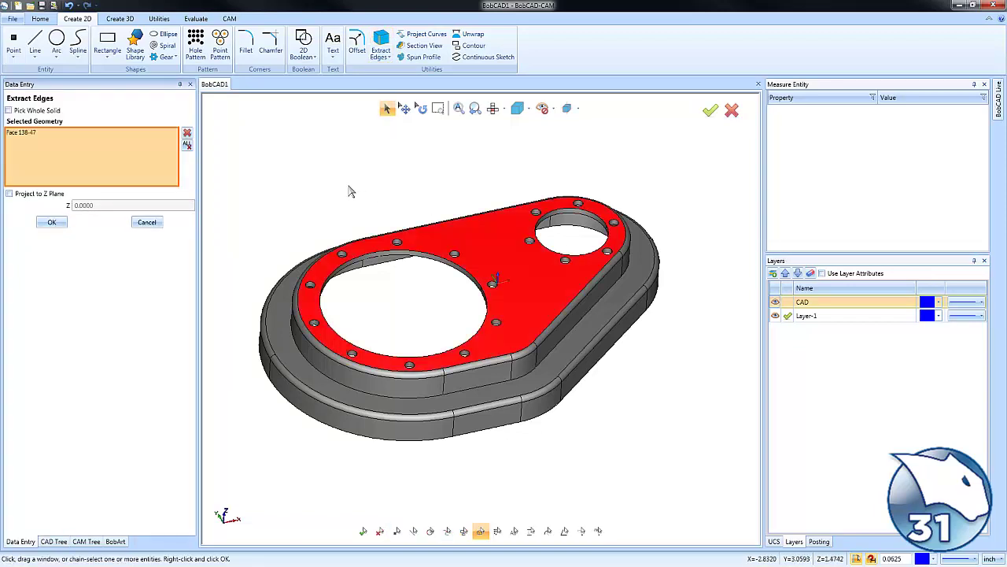
click(52, 223)
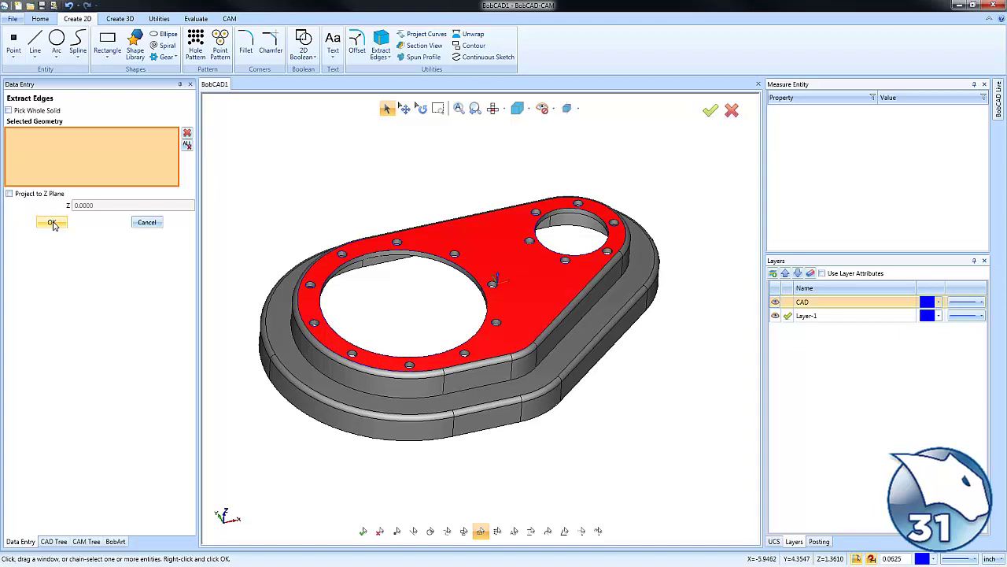
click(146, 223)
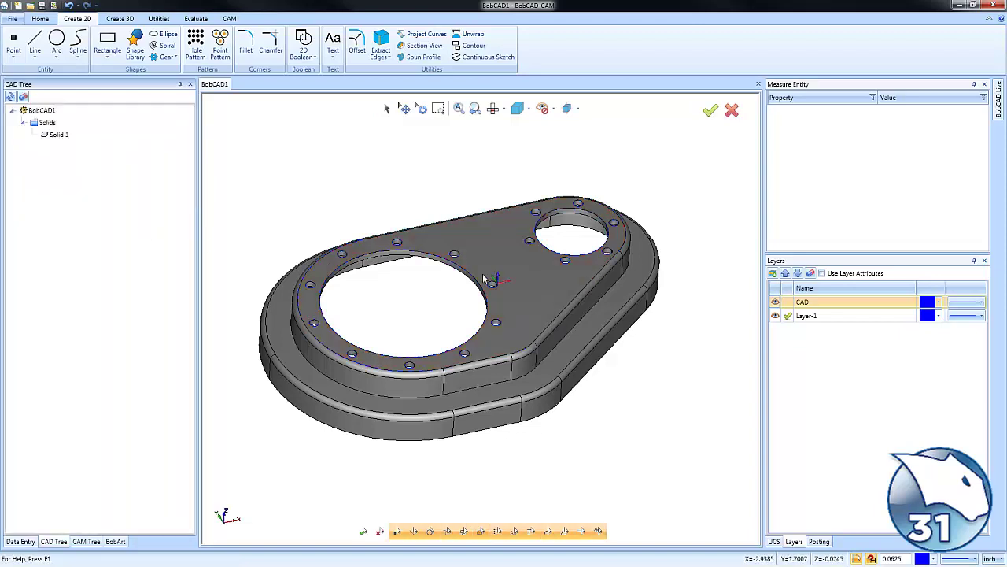
click(776, 303)
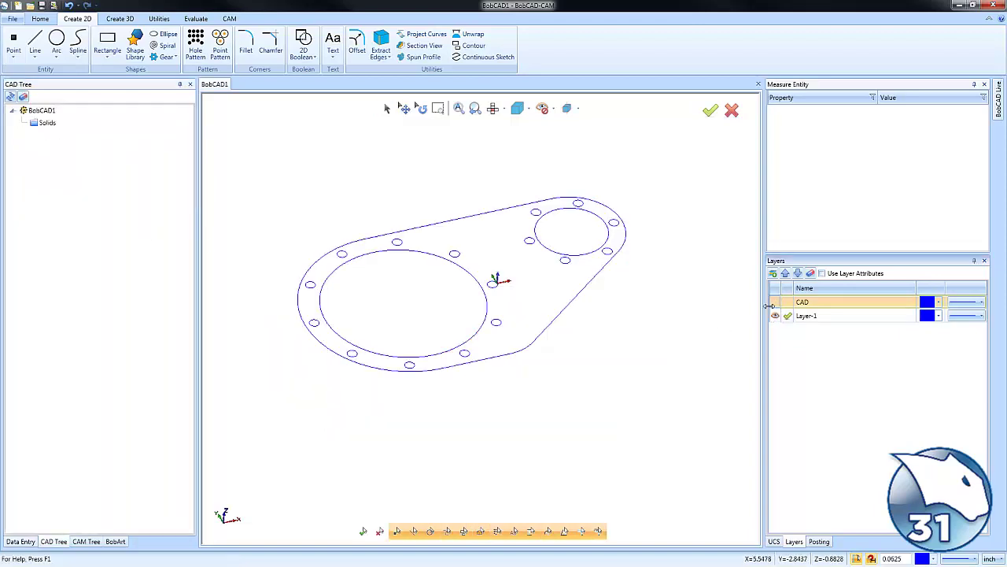
click(492, 108)
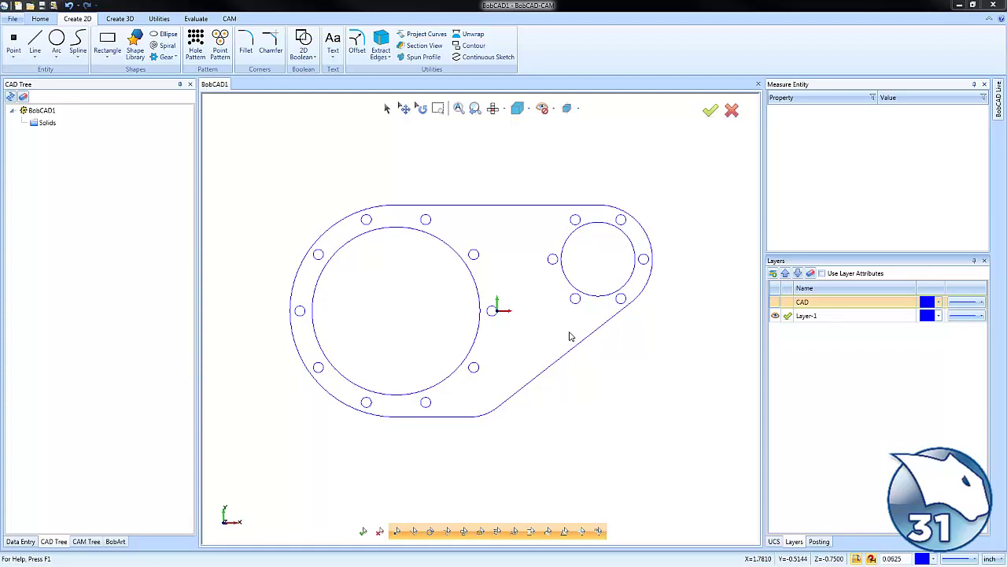
With only the CAD layer visible and active, select the whole solid for Translate and set its start point to Pick
click(775, 302)
middle_drag(574, 377, 347, 307)
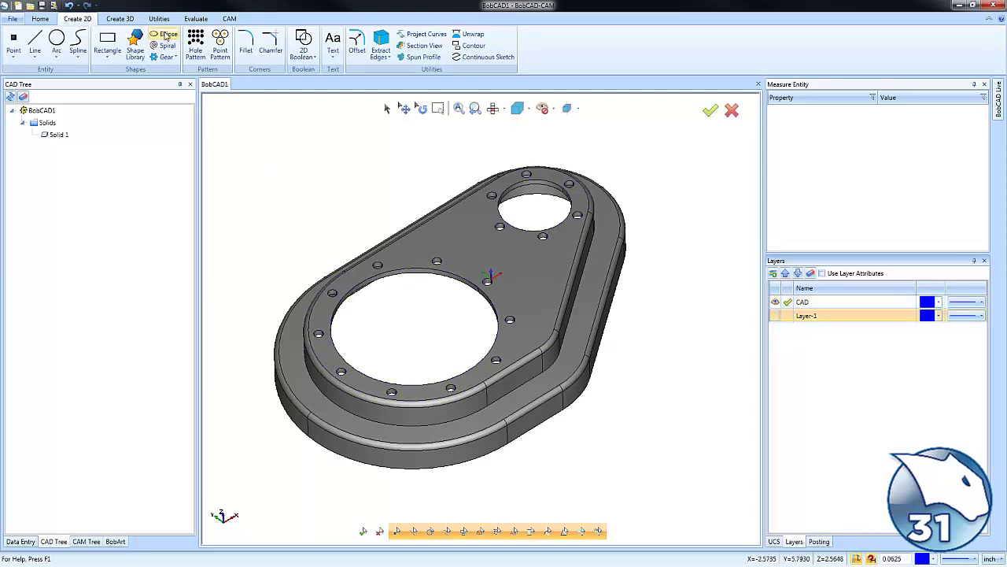
click(159, 18)
click(18, 43)
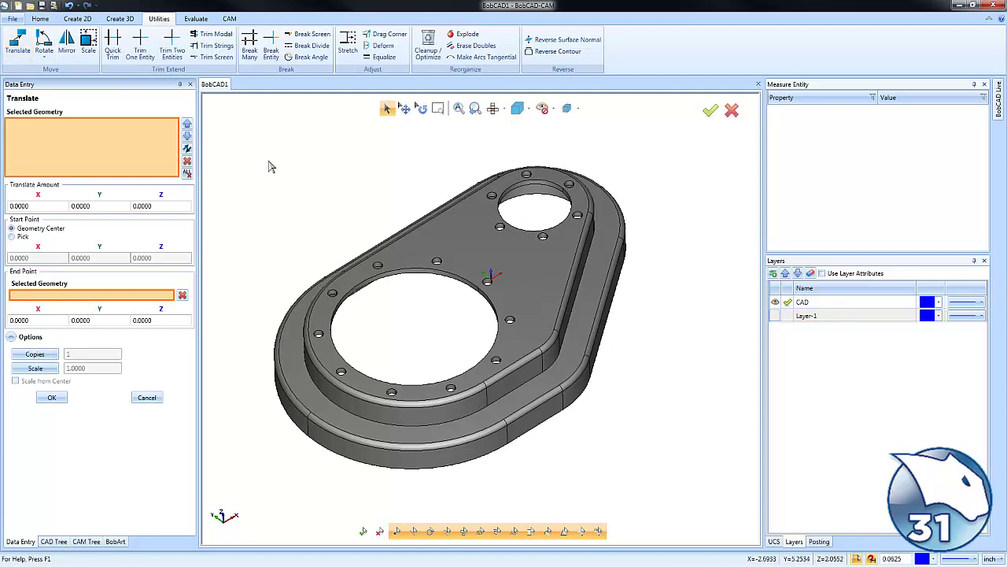
drag(272, 162, 650, 494)
click(560, 311)
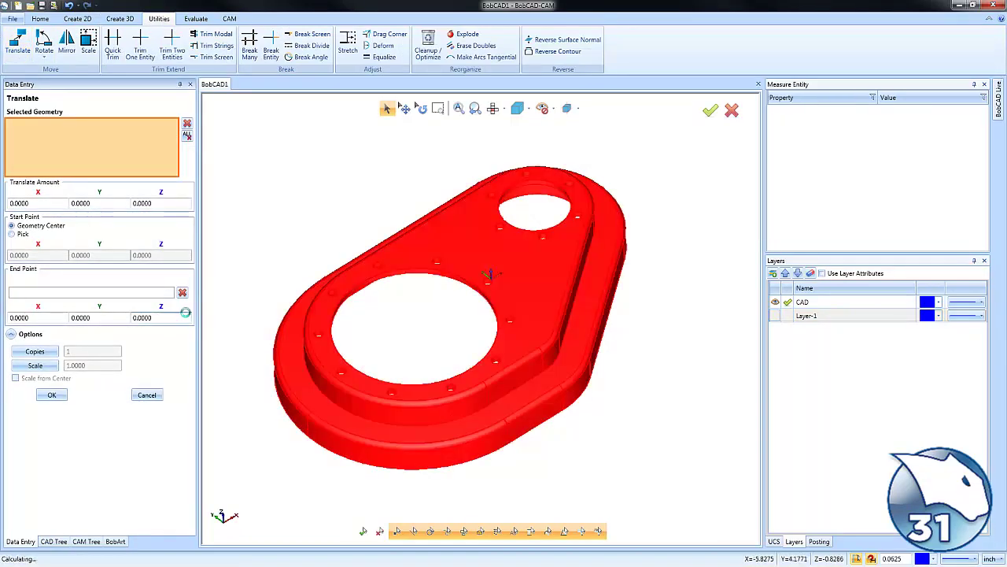
click(13, 235)
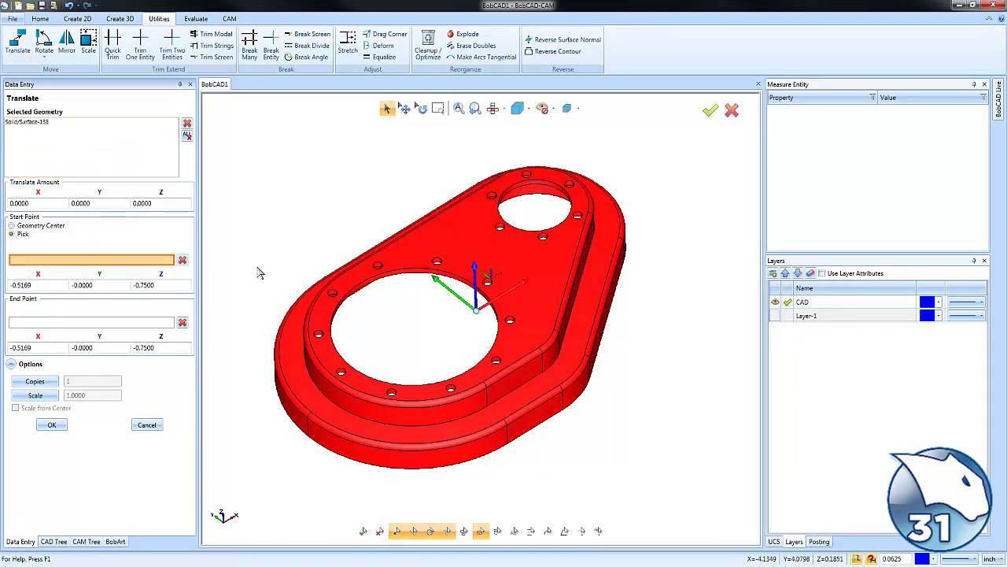
middle_drag(442, 332, 400, 326)
scroll(435, 309, up, 5)
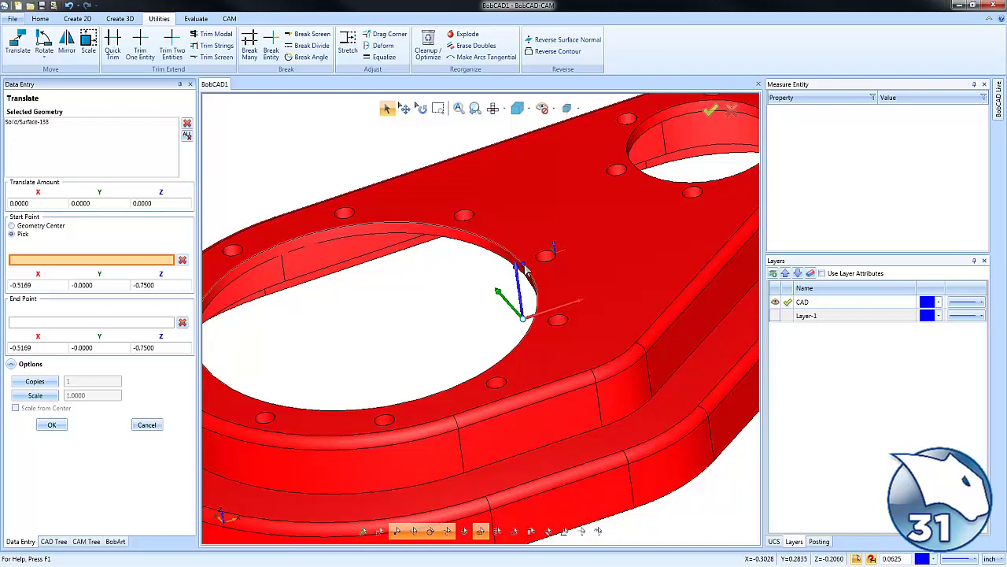
scroll(453, 311, down, 4)
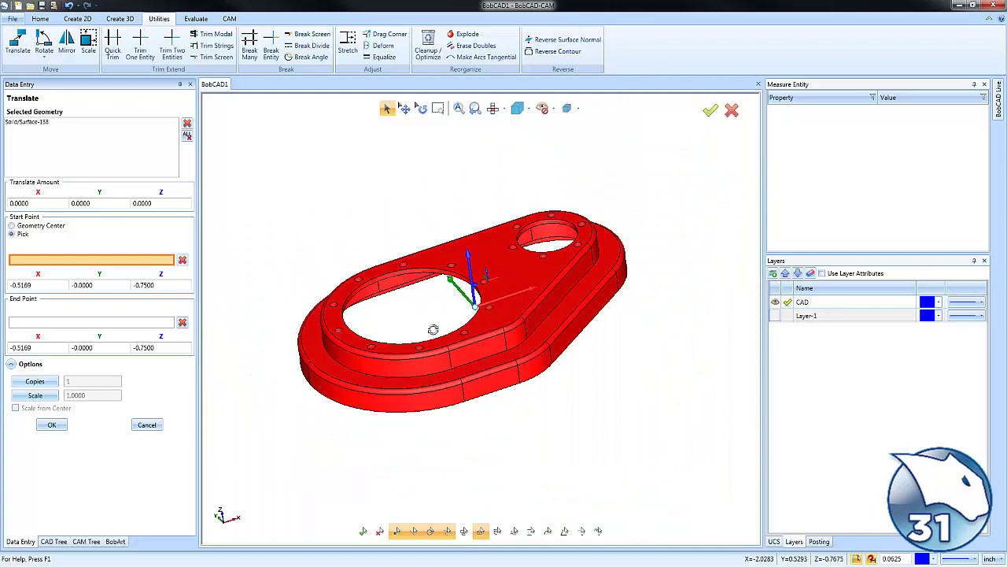
middle_drag(433, 329, 438, 328)
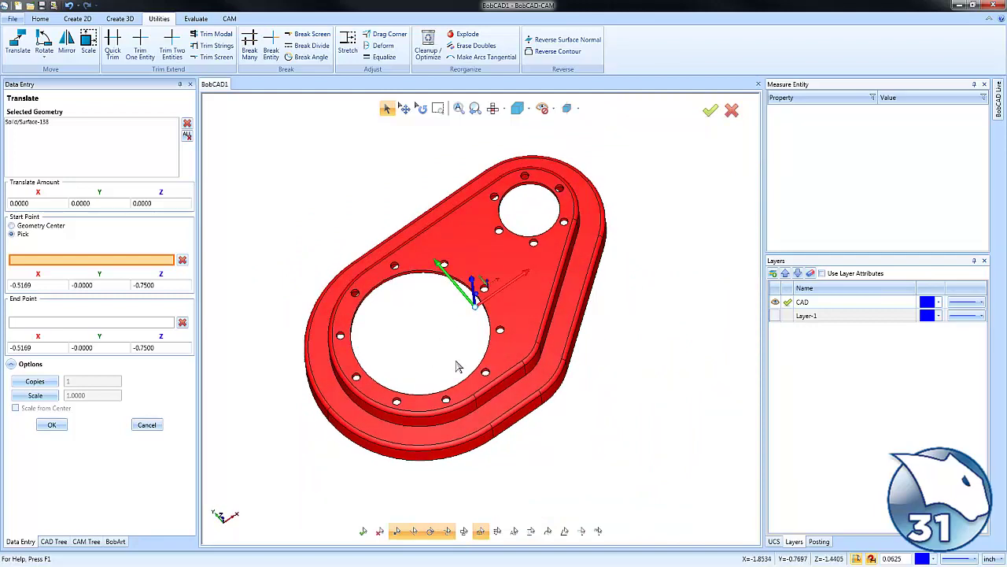
Make Layer-1 visible and active with the CAD layer hidden, and cancel the Translate command
click(787, 319)
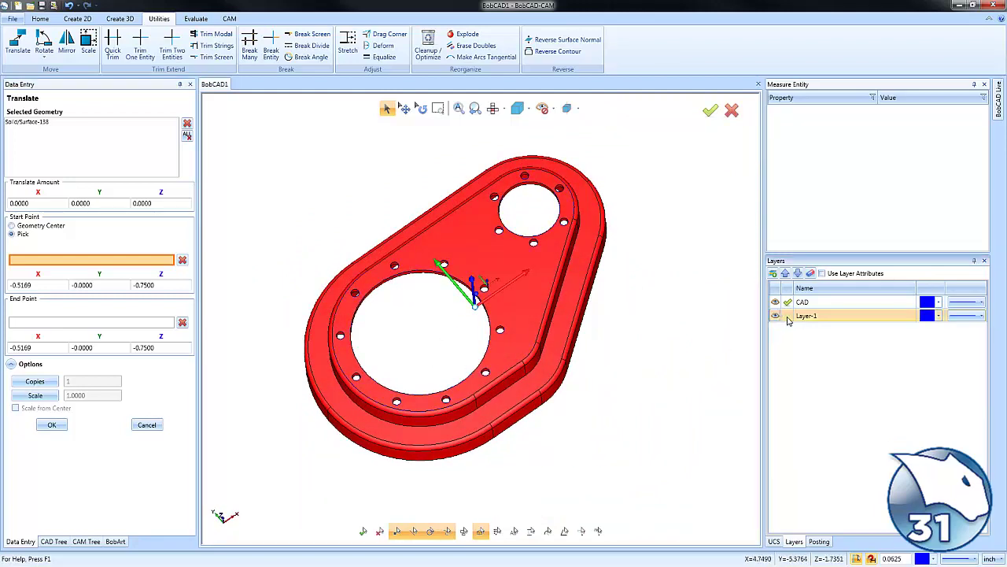
click(788, 316)
click(775, 306)
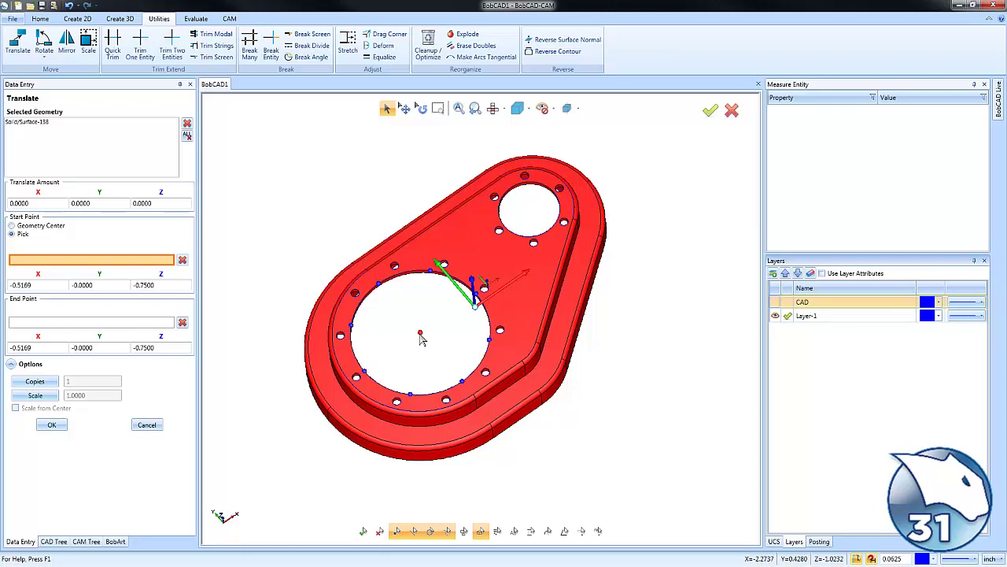
right_click(655, 290)
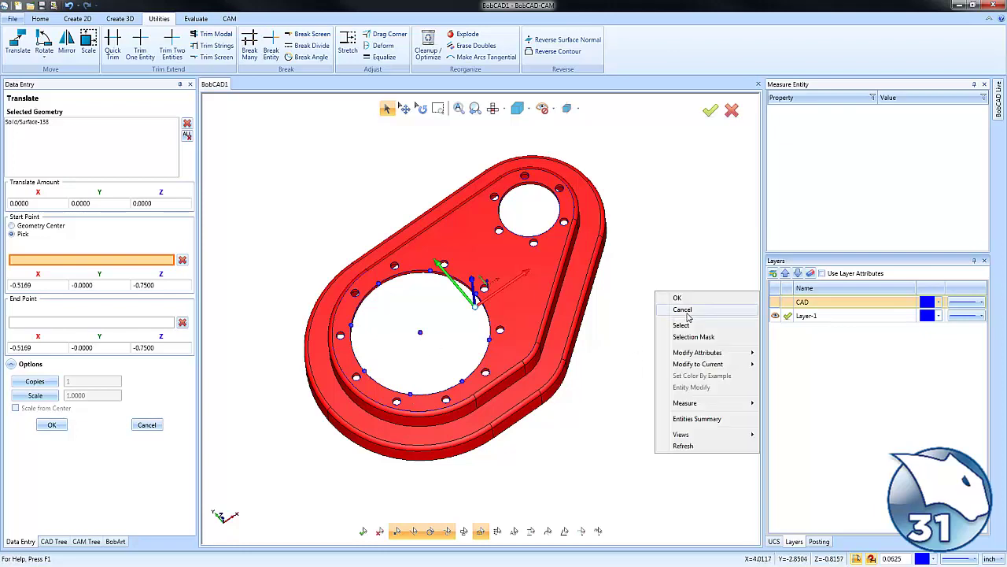
click(676, 308)
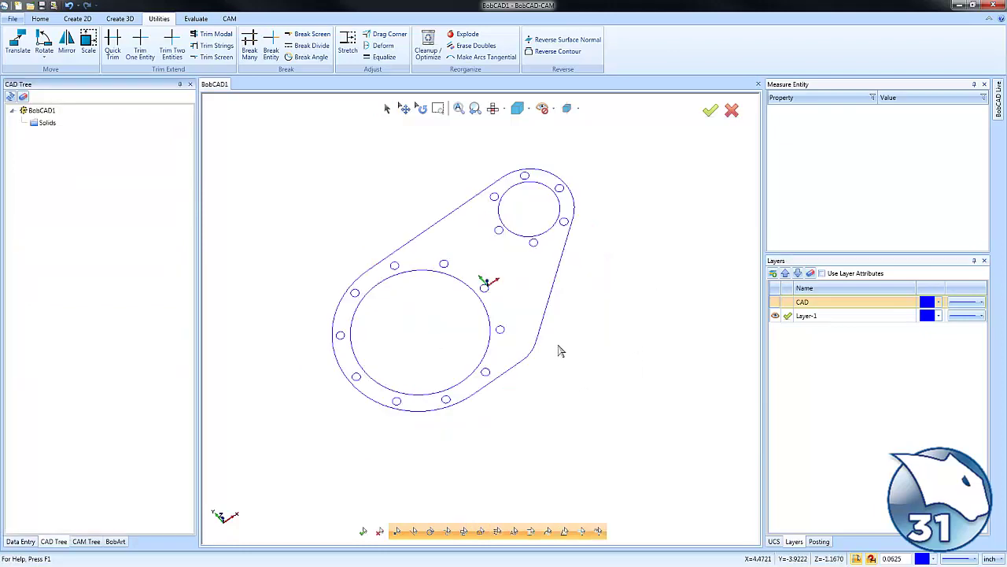
Compare the extracted edges with the solid in top view by briefly showing the CAD layer
click(492, 108)
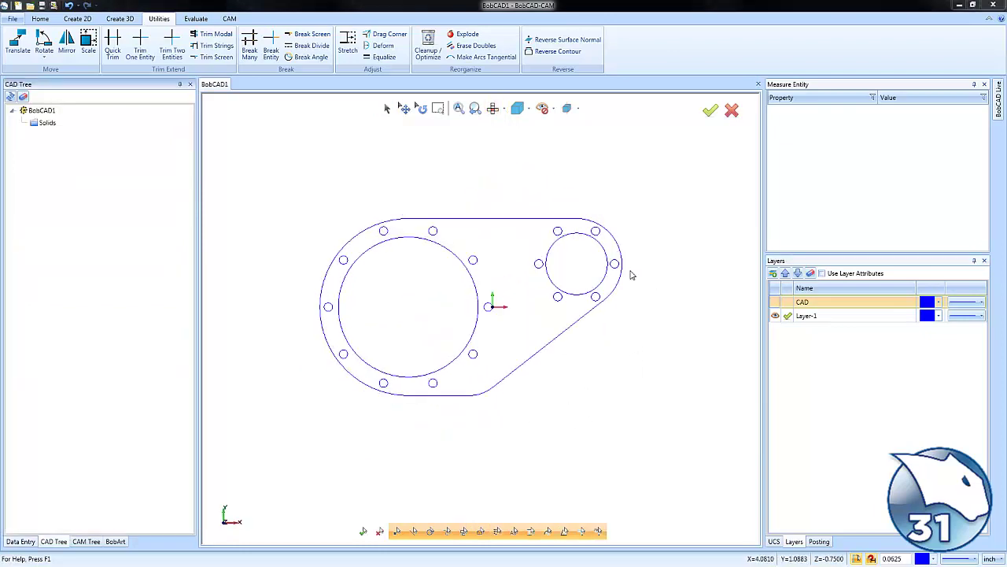
click(775, 312)
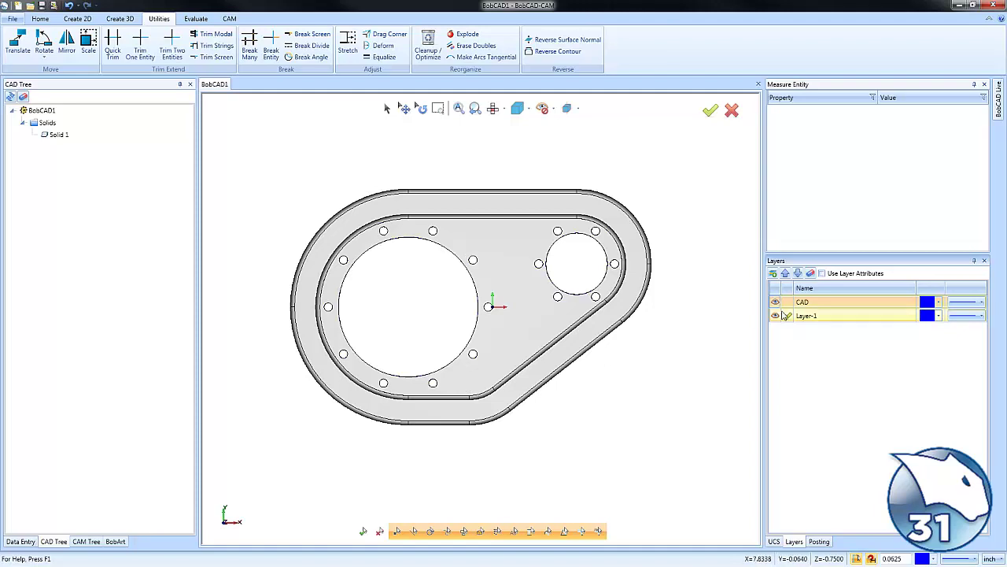
key(Delete)
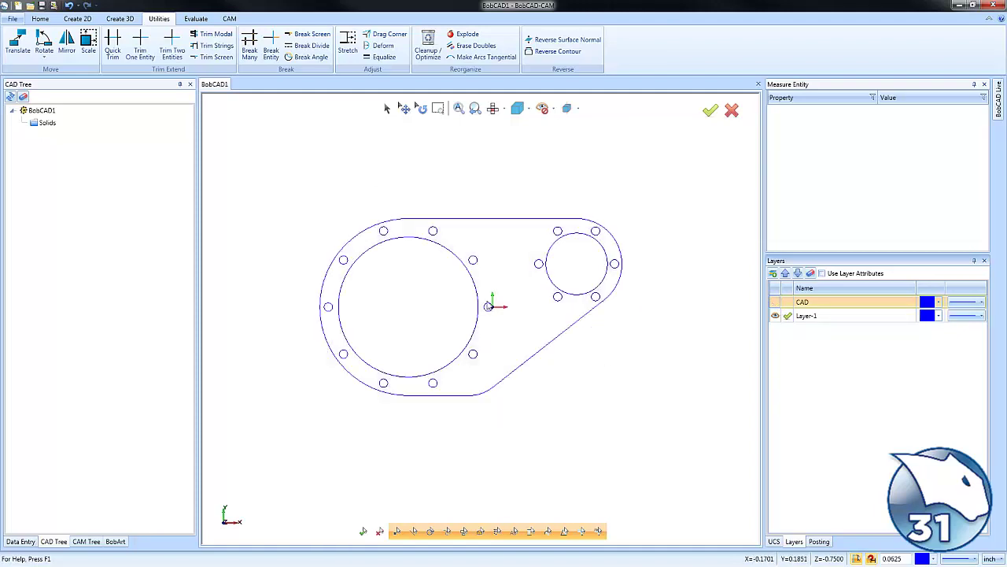
Try Pick+Match Radius on a small bolt-hole circle to select all circles of the same radius, and cancel the selection
click(83, 20)
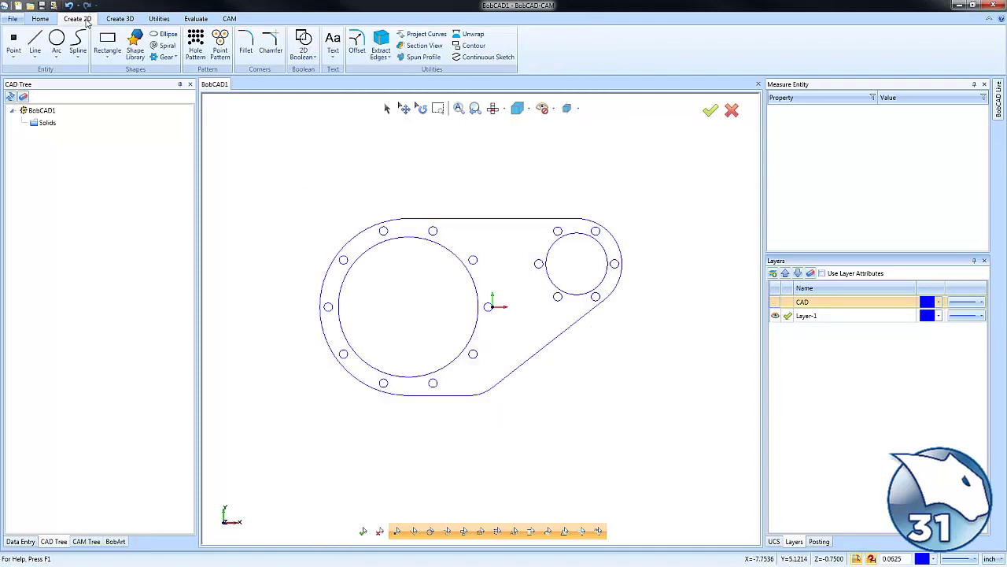
click(43, 19)
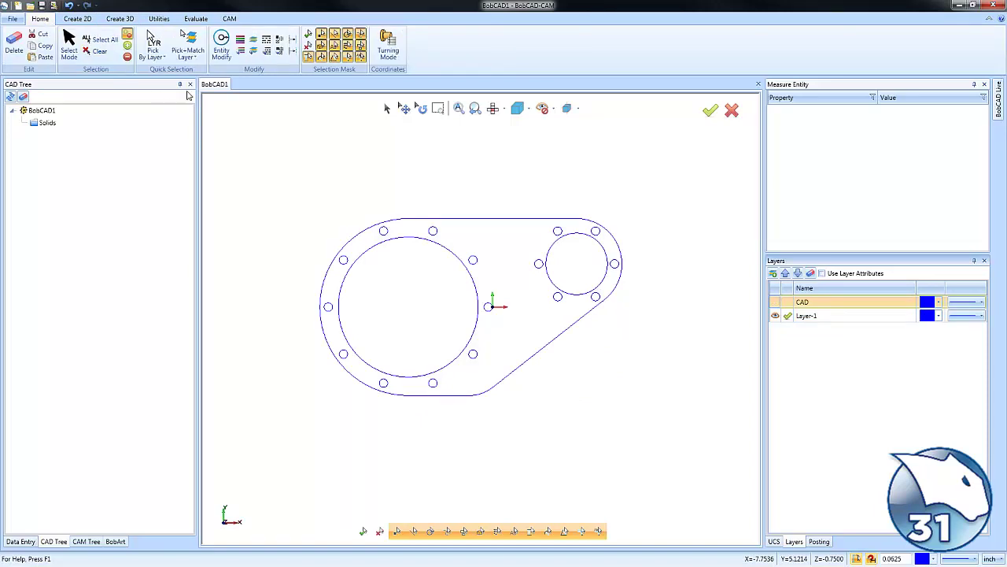
click(187, 47)
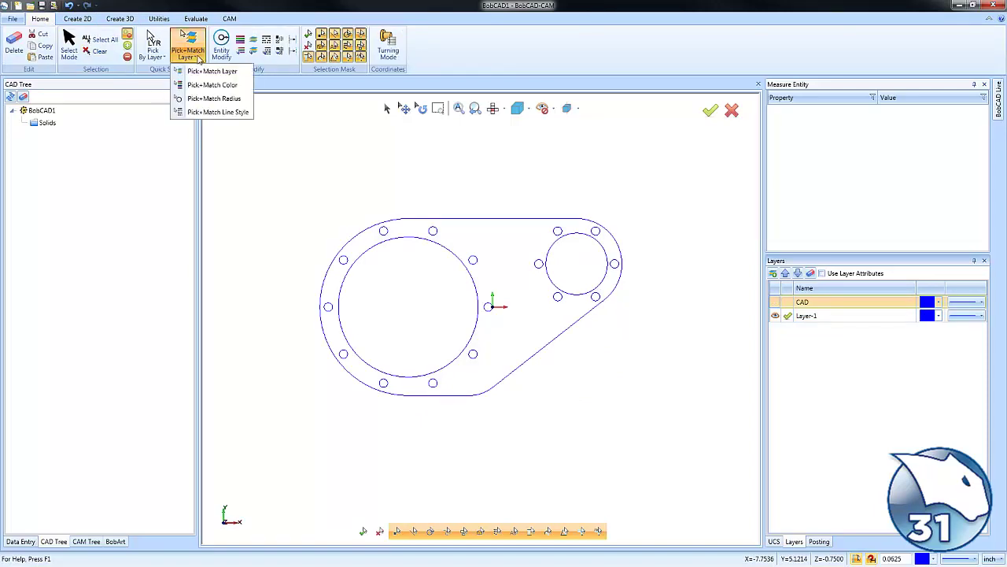
click(233, 99)
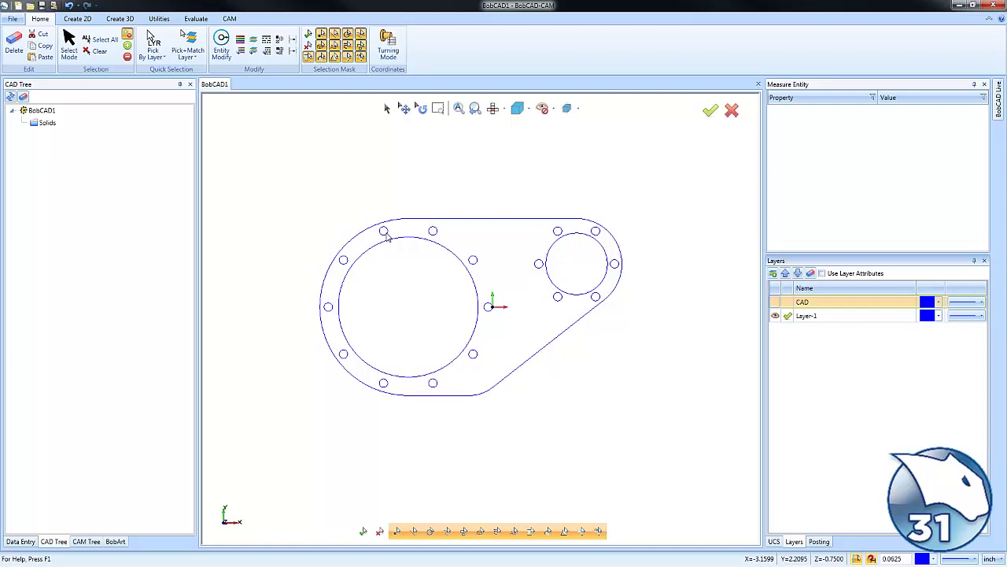
key(Escape)
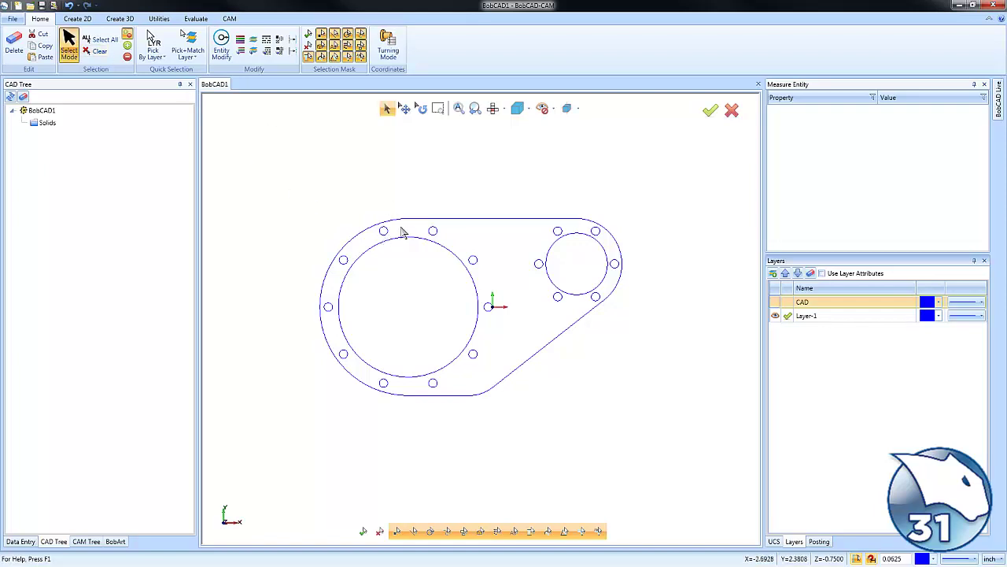
click(385, 231)
right_click(455, 183)
click(487, 204)
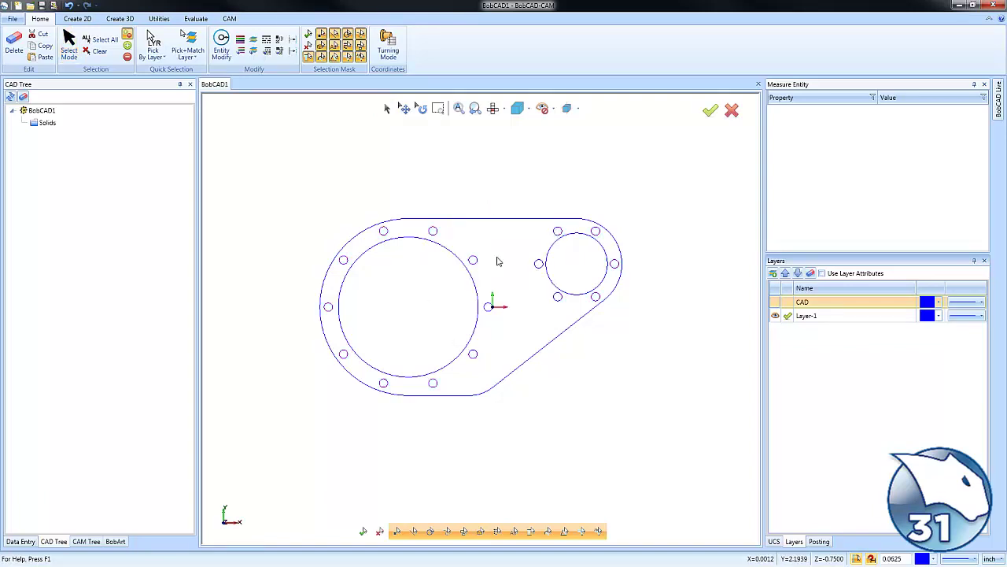
Add a new active layer, hide Layer-1 and show the CAD layer
right_click(805, 344)
click(824, 354)
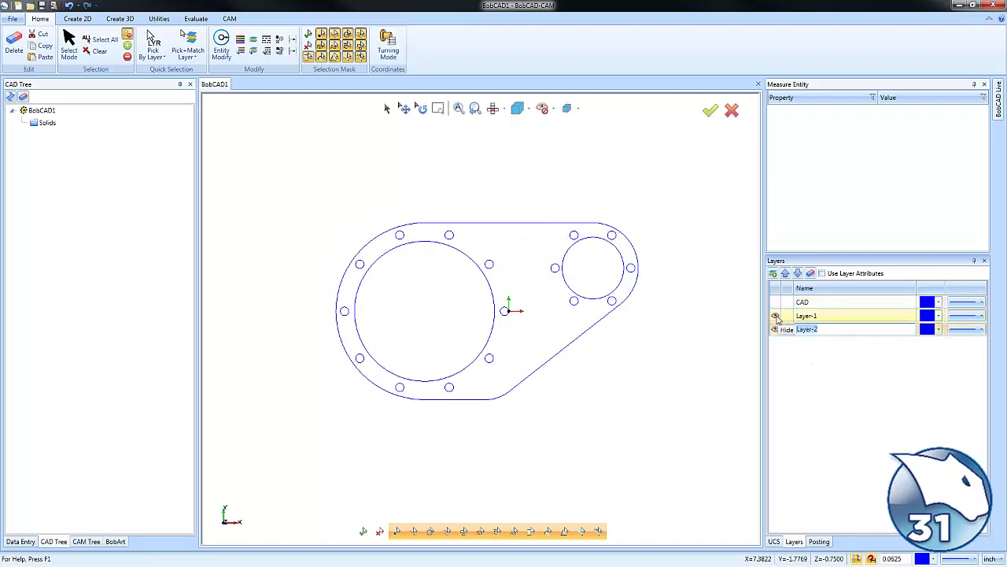
click(776, 315)
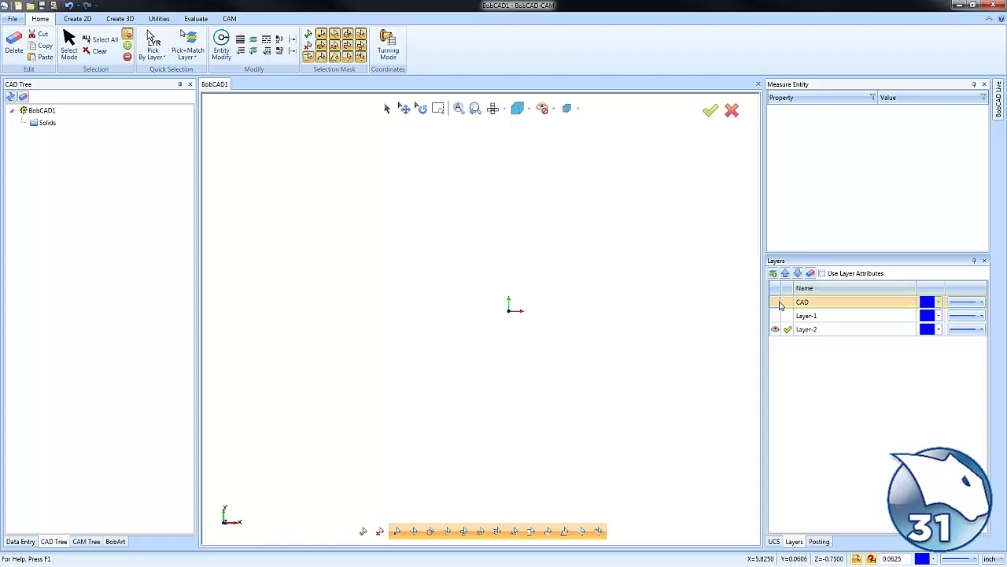
click(776, 303)
middle_drag(598, 331, 540, 382)
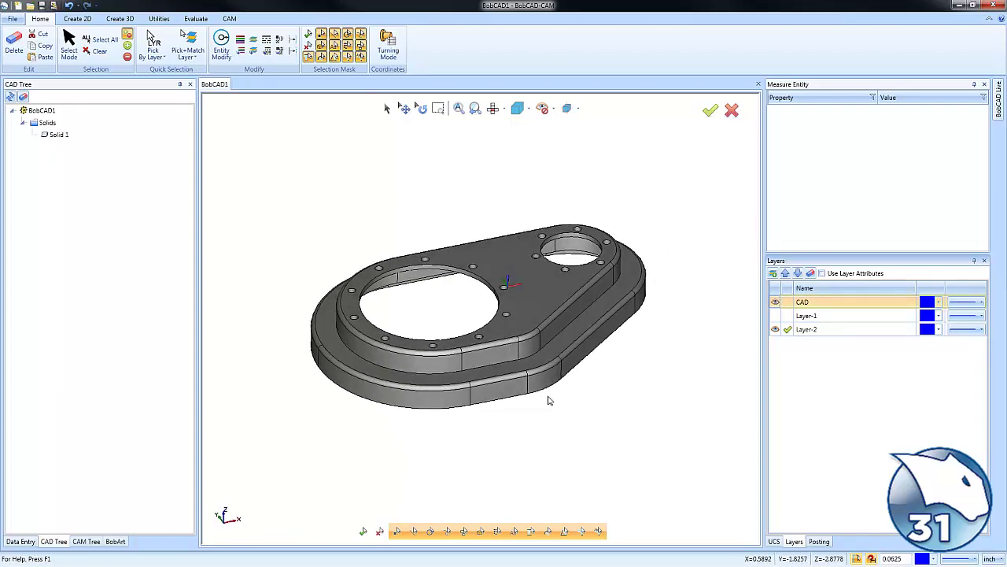
scroll(549, 384, up, 2)
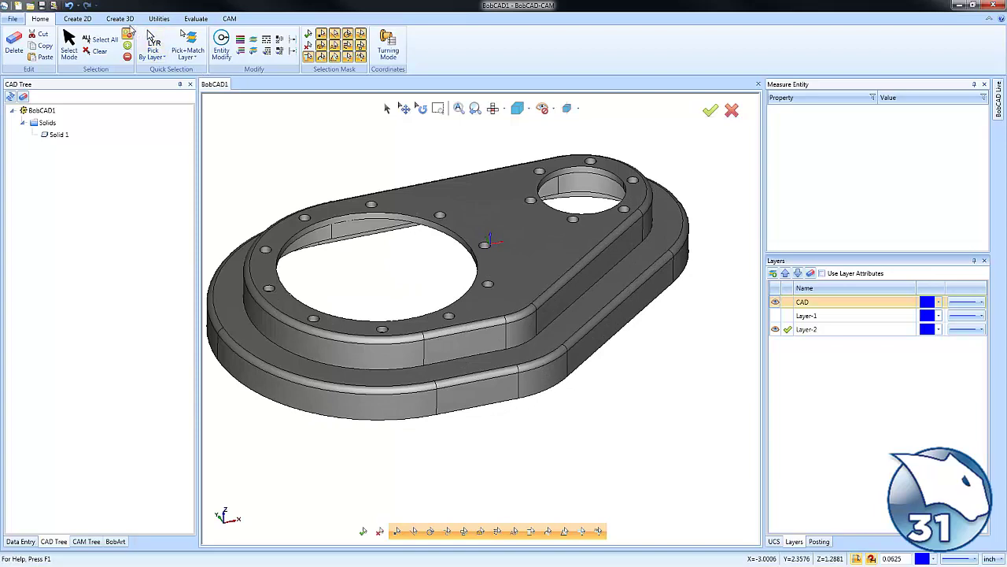
Extract the edges of the whole solid onto Layer-2 without Z-plane projection, and hide the CAD layer
click(78, 19)
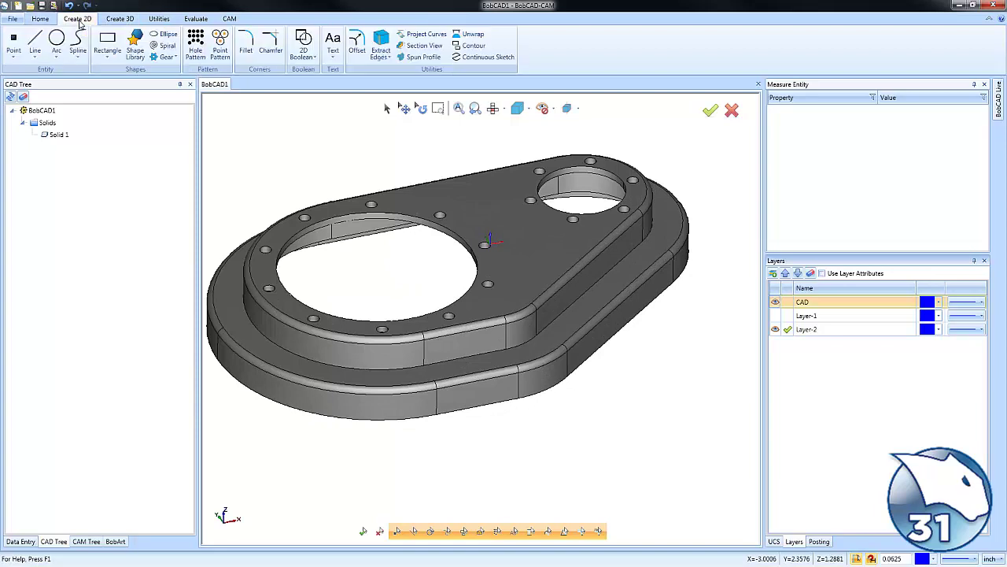
click(387, 57)
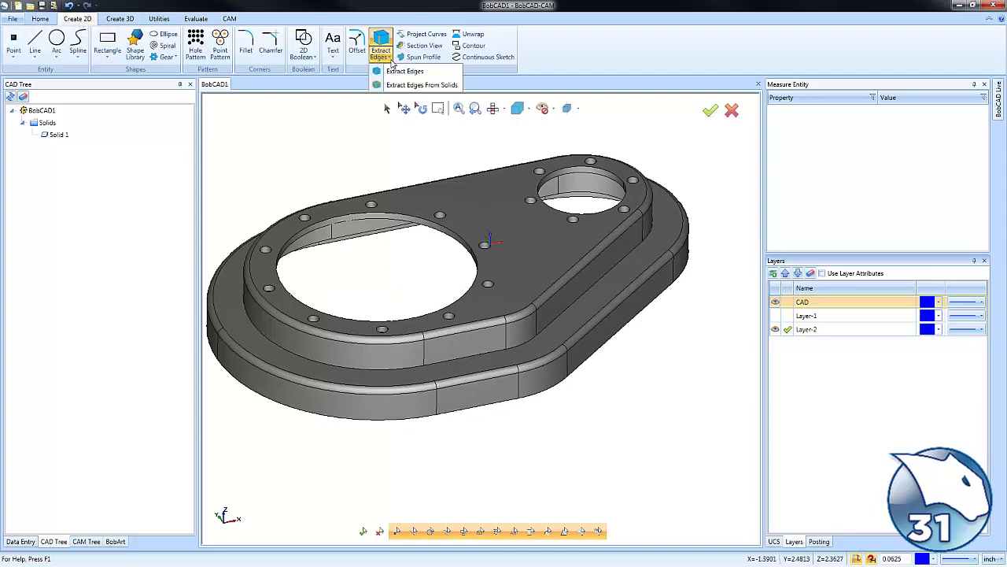
click(443, 86)
click(411, 183)
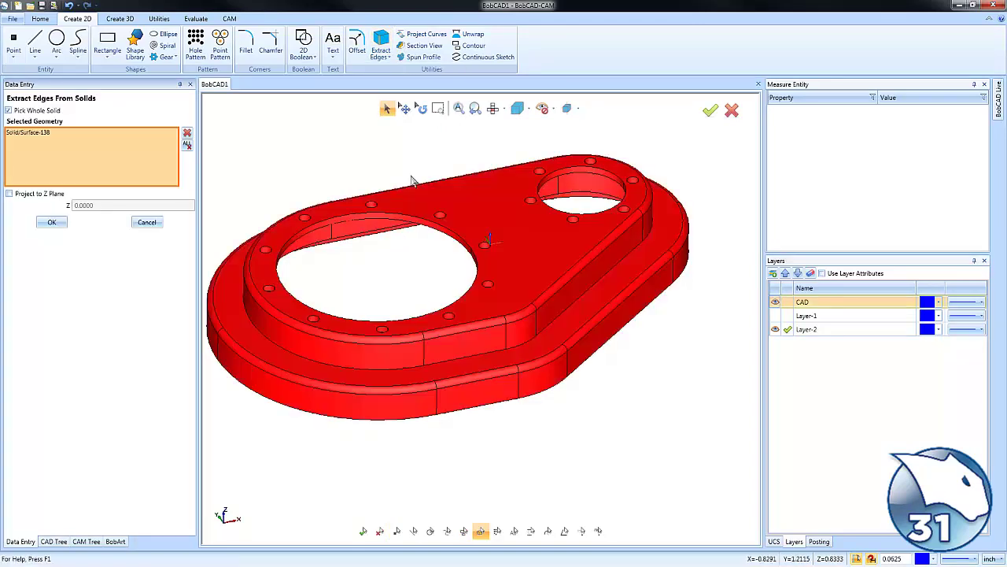
scroll(405, 169, down, 3)
scroll(515, 362, down, 1)
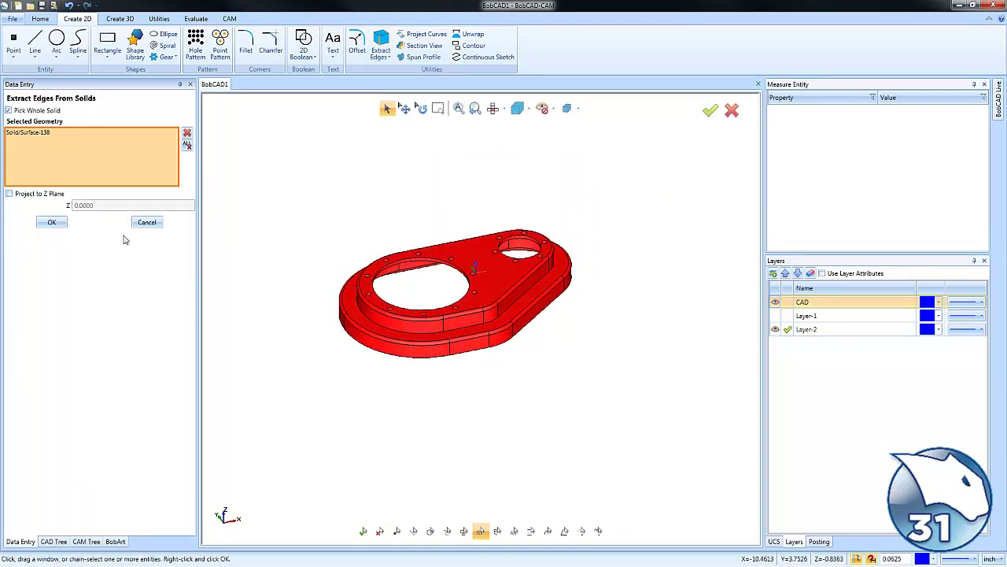
click(51, 222)
click(147, 223)
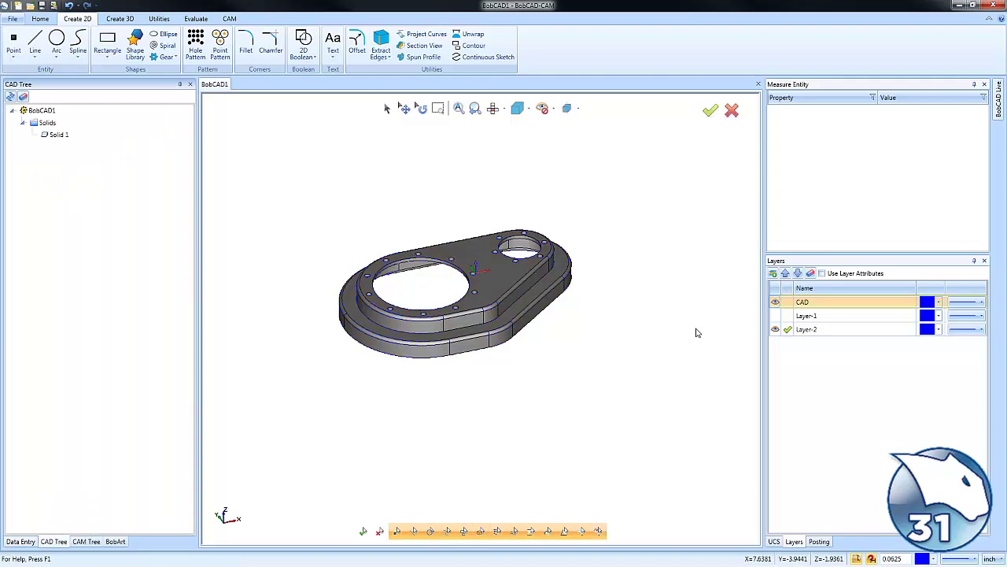
click(775, 302)
mouse_move(526, 339)
middle_down()
mouse_move(540, 400)
mouse_move(534, 341)
middle_up()
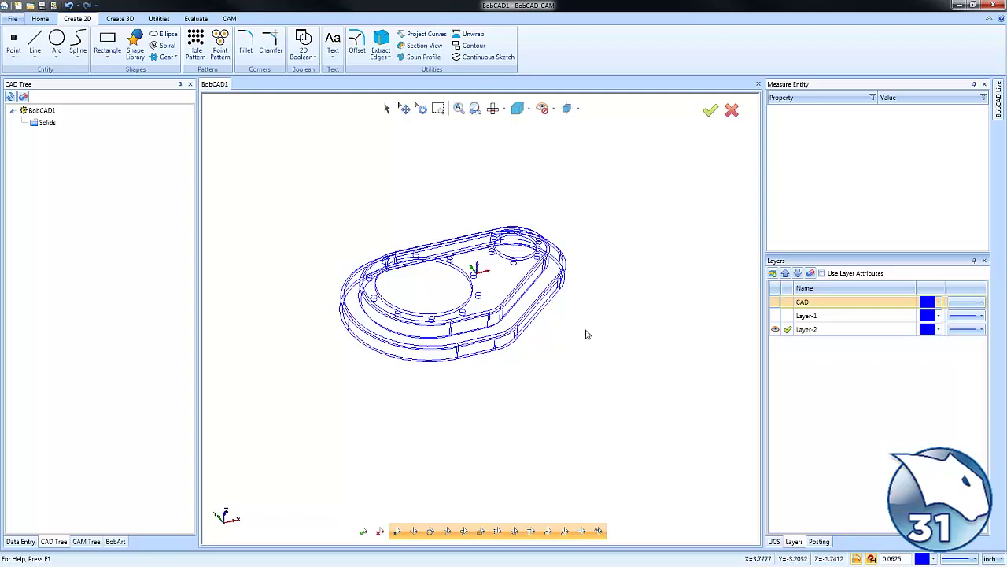
Add another active layer, hide Layer-2 and show the CAD layer again
right_click(817, 346)
click(842, 352)
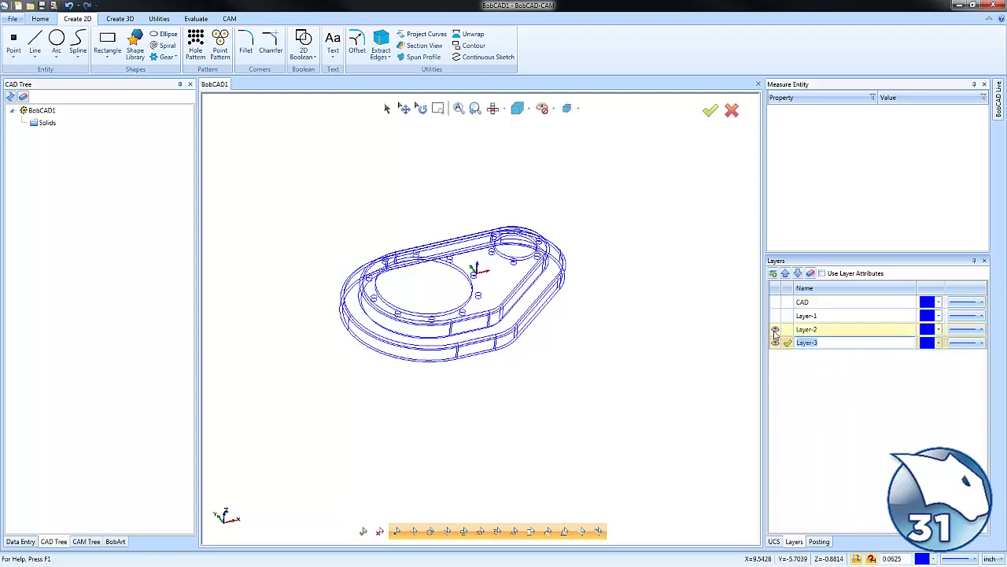
mouse_move(547, 365)
middle_down()
mouse_move(535, 342)
mouse_move(530, 367)
mouse_move(567, 373)
mouse_move(546, 367)
mouse_move(572, 394)
middle_up()
scroll(538, 328, up, 3)
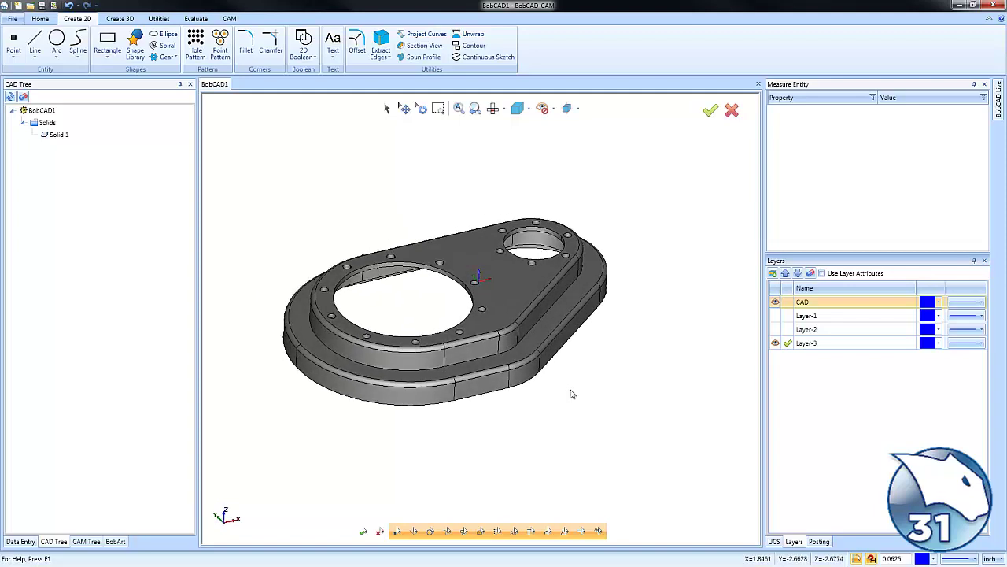
click(774, 541)
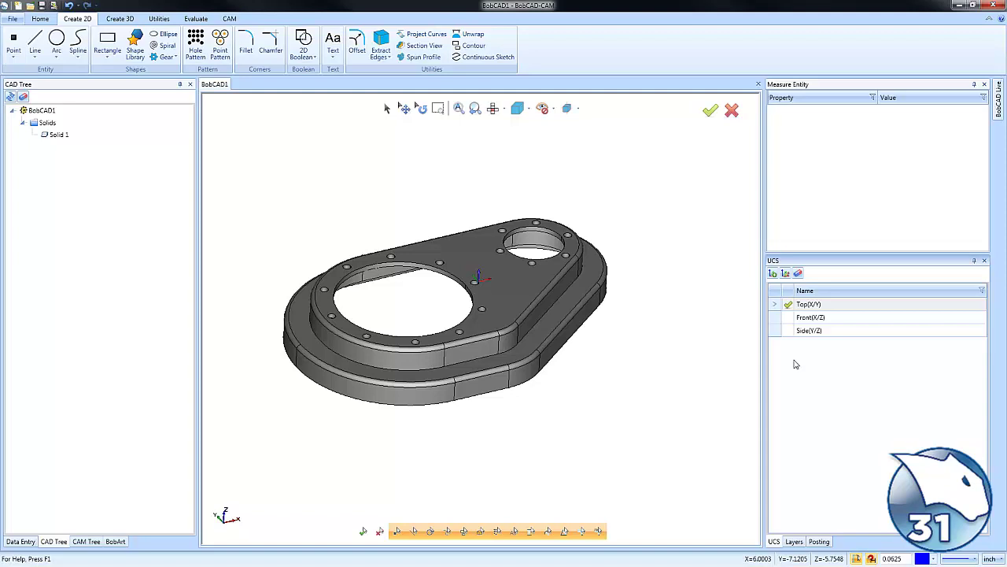
click(792, 542)
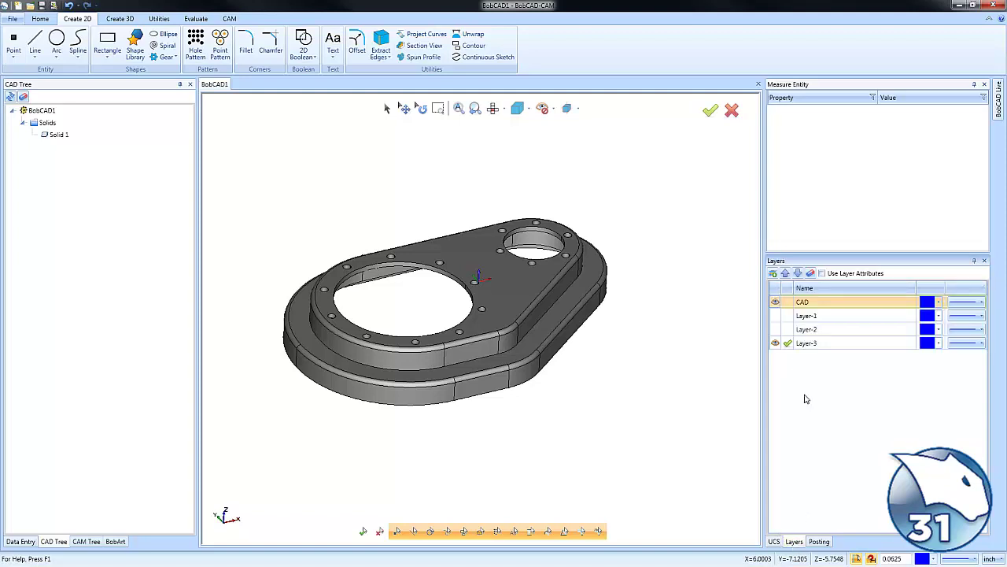
Extract the edges of the lower ledge face onto Layer-3, projected to the Z plane at 0.0000, and hide the CAD layer
click(381, 43)
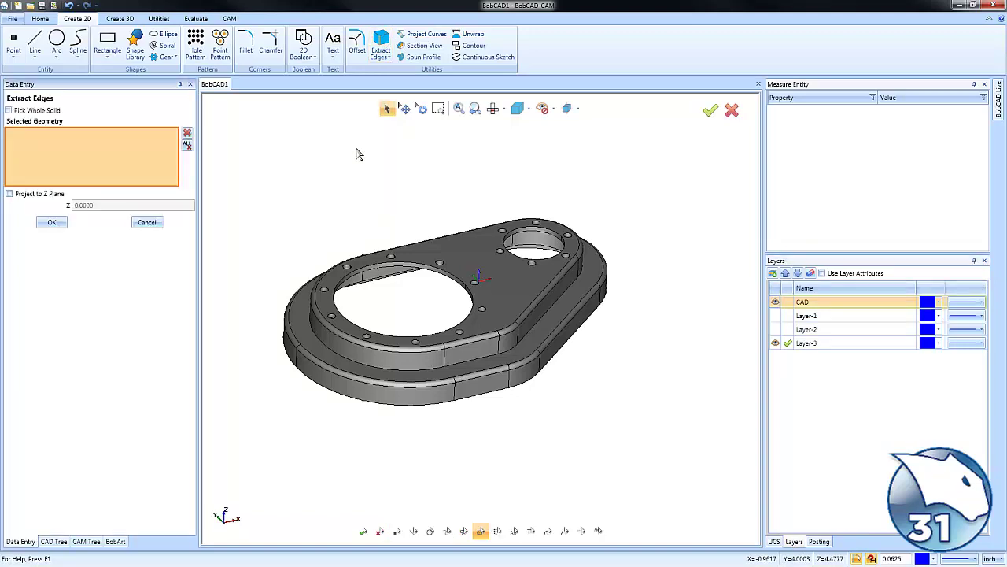
click(9, 194)
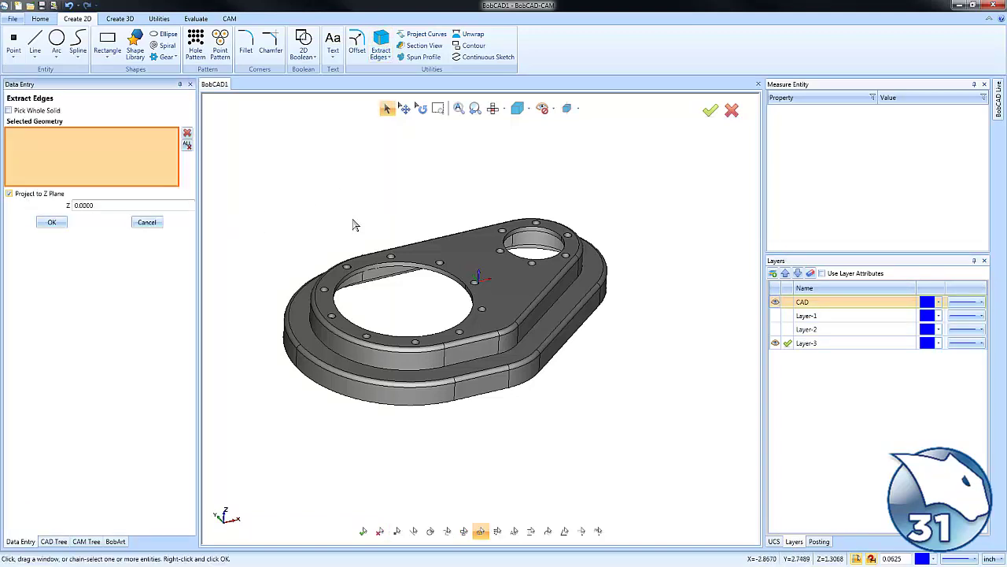
click(298, 312)
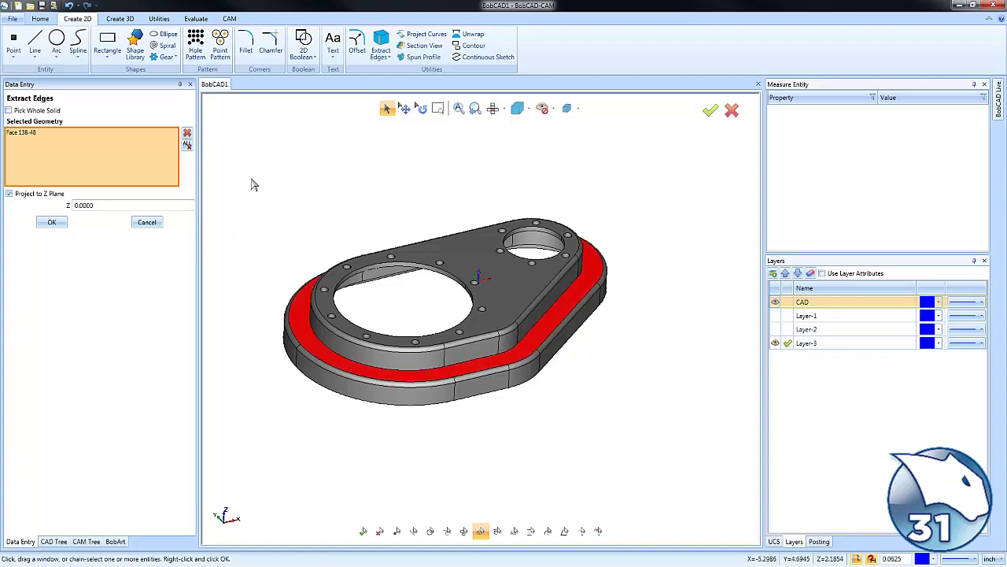
click(52, 223)
click(147, 222)
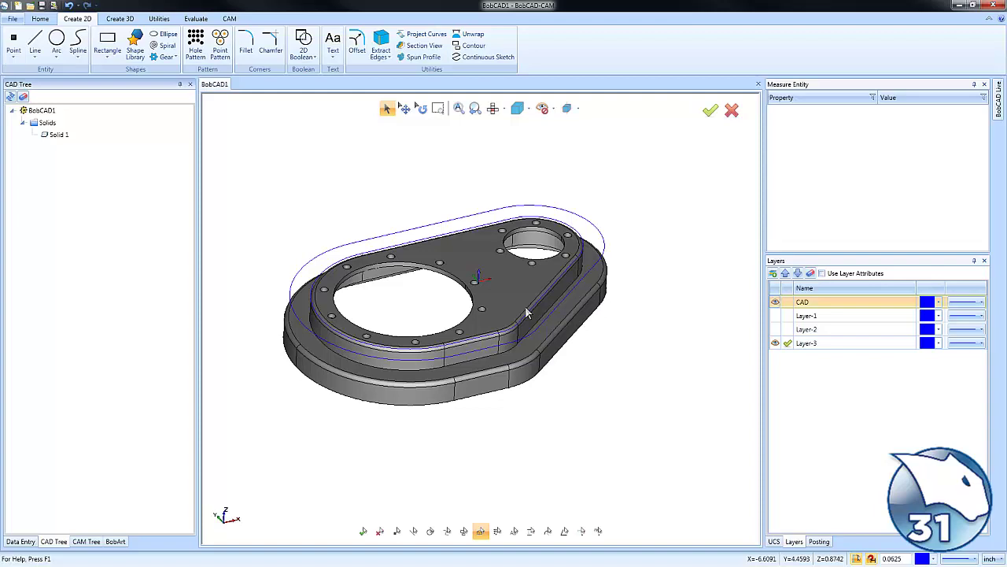
click(775, 301)
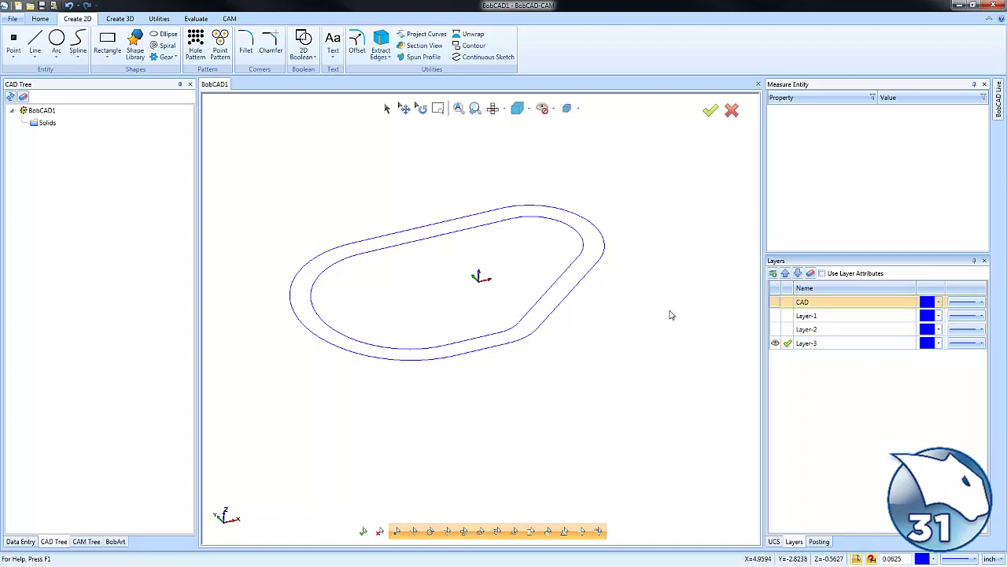
Add a further active layer, hide Layer-3 and show the CAD layer
right_click(808, 352)
click(831, 361)
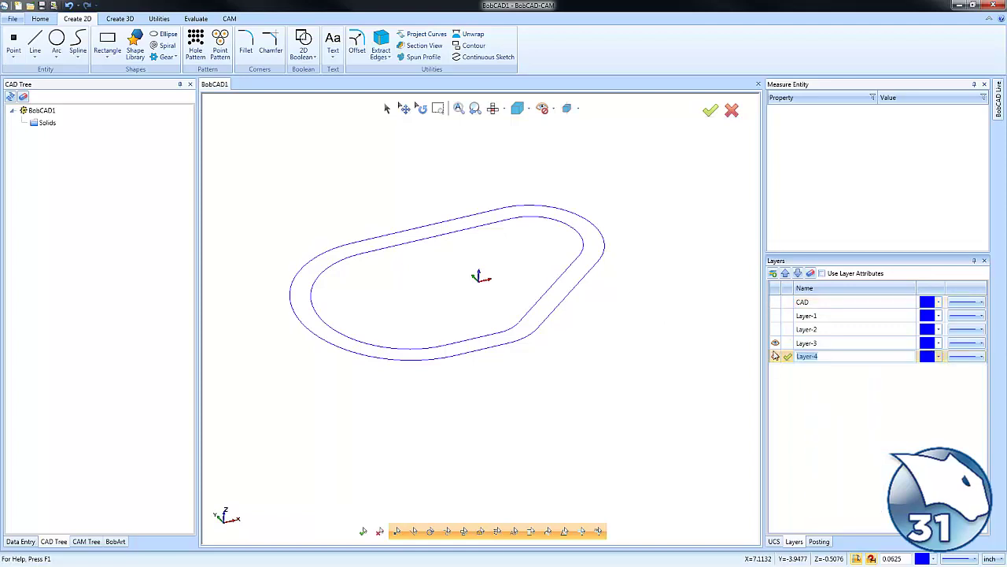
click(775, 342)
click(775, 301)
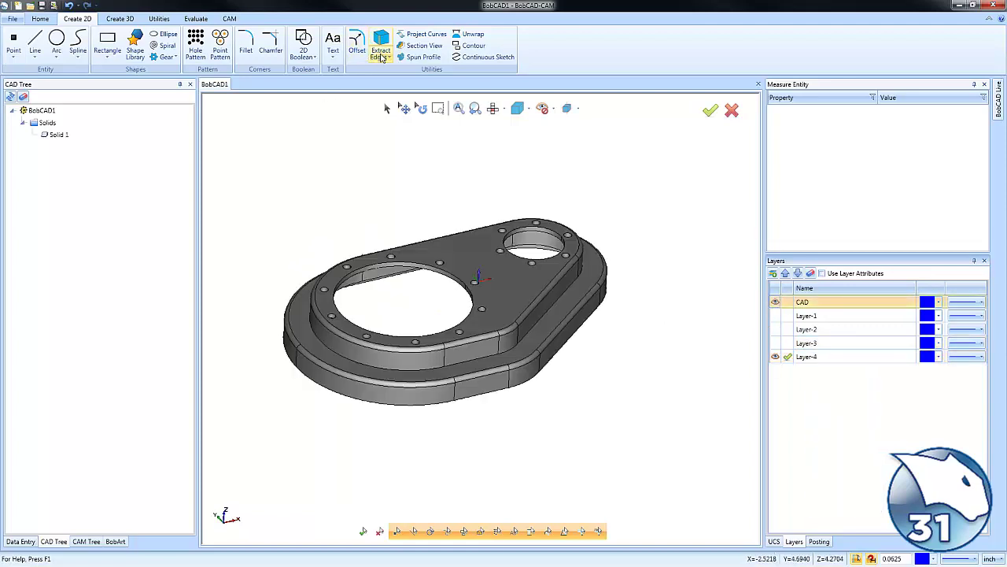
Extract the whole solid's edges onto Layer-4, projected to the Z plane at 0.0000, and hide the CAD layer
click(381, 57)
click(403, 83)
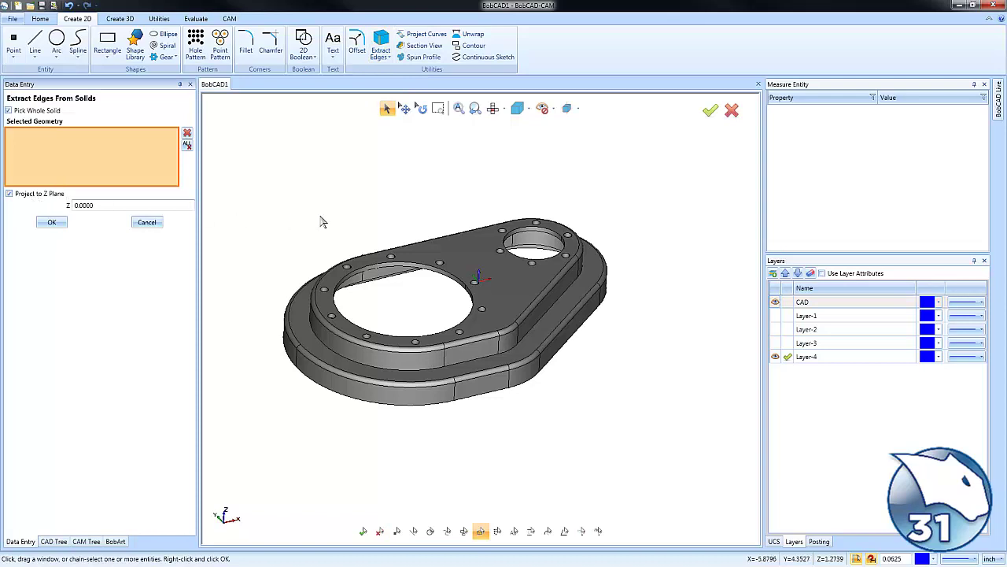
click(445, 250)
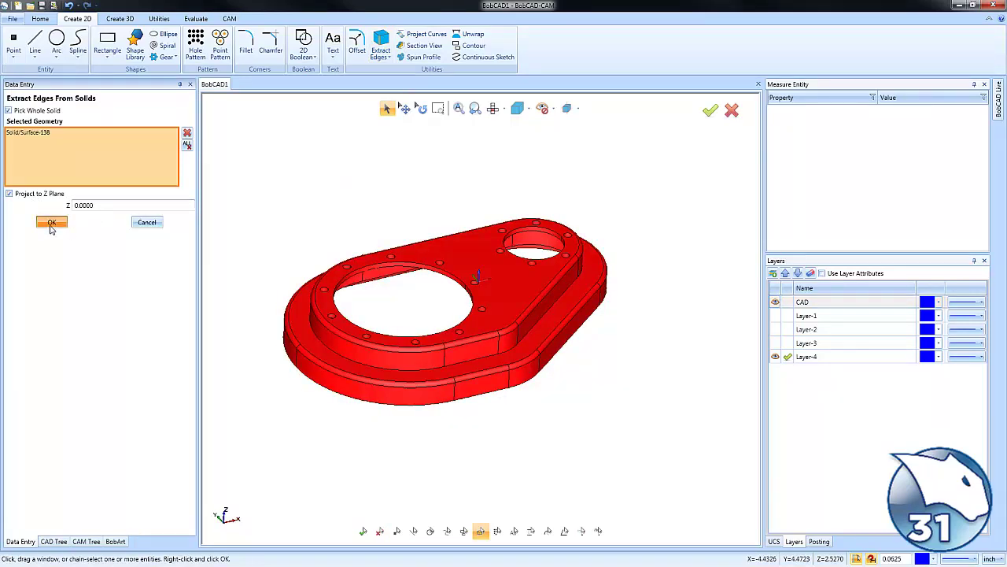
click(52, 223)
click(775, 301)
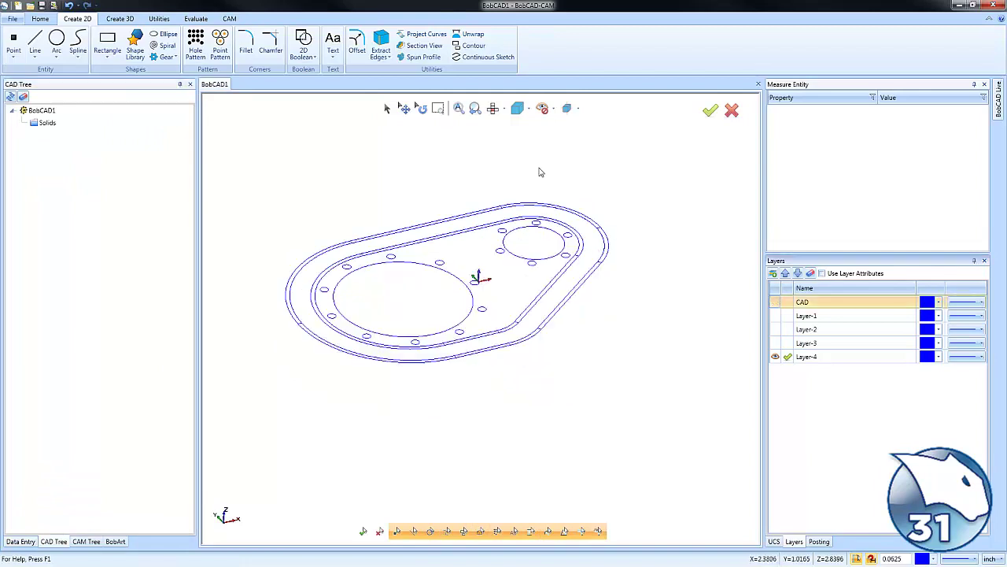
Run Cleanup/Optimize on all of the projected wireframe geometry on Layer-4
click(492, 108)
right_click(677, 226)
click(685, 212)
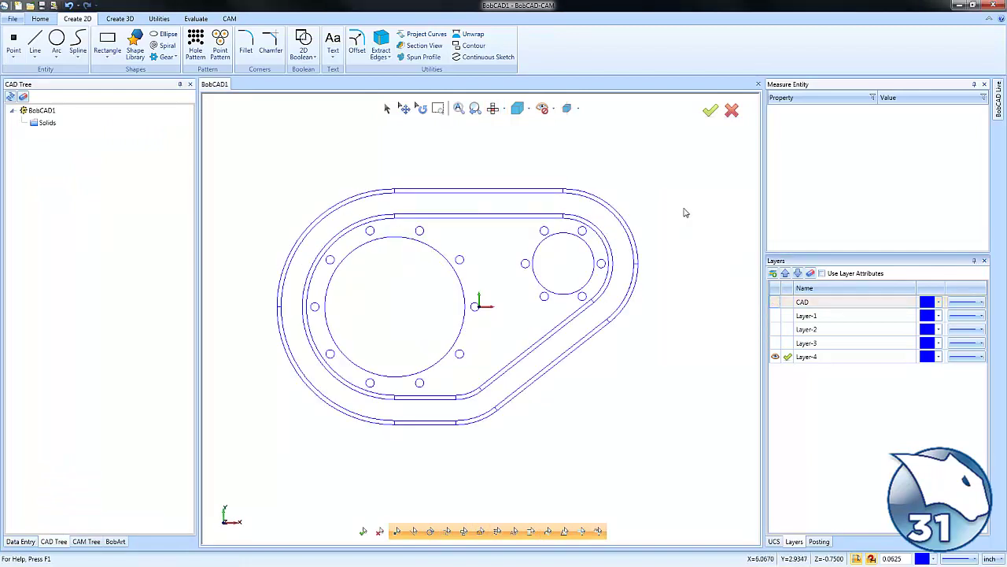
scroll(491, 260, down, 2)
scroll(477, 272, up, 3)
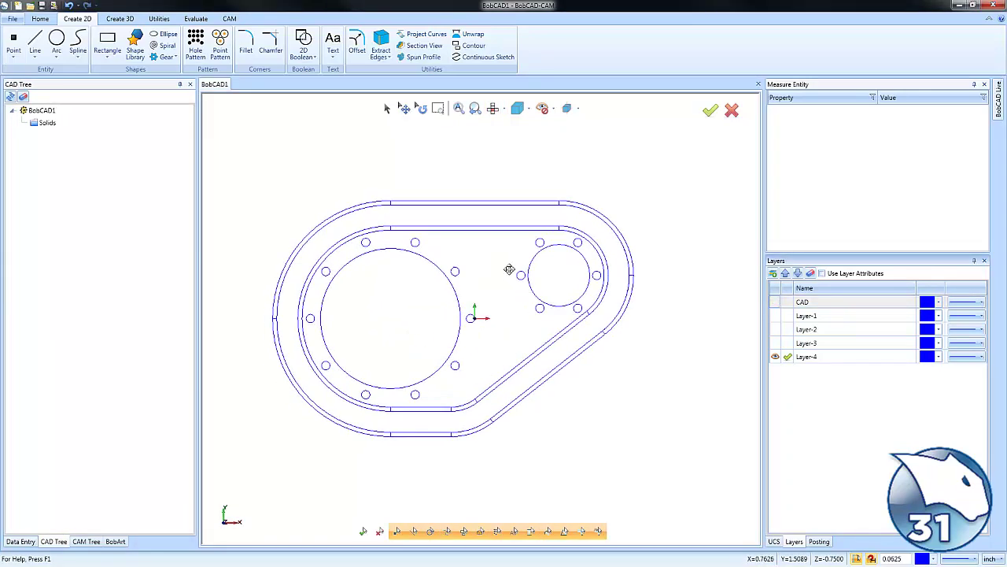
middle_drag(509, 269, 505, 266)
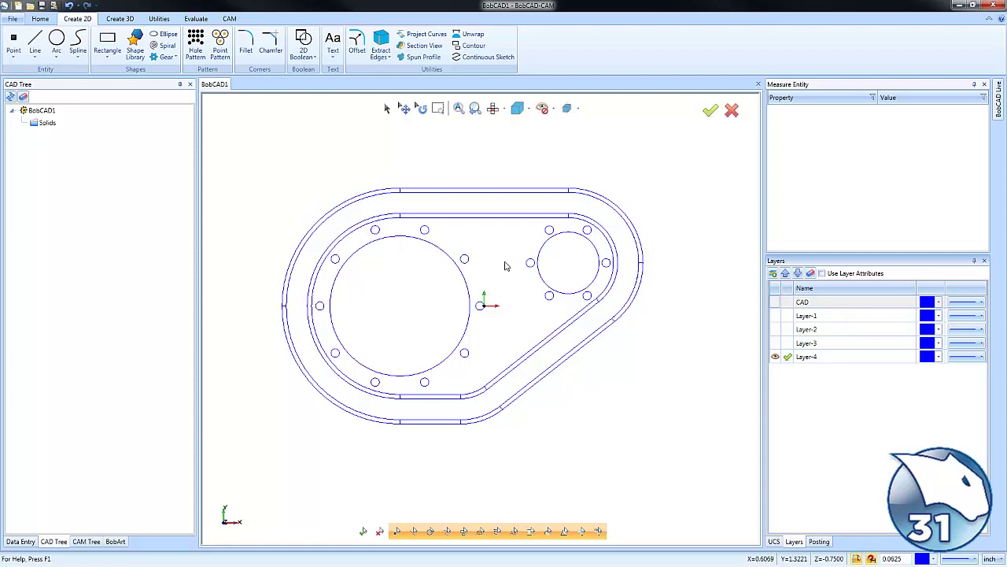
click(159, 19)
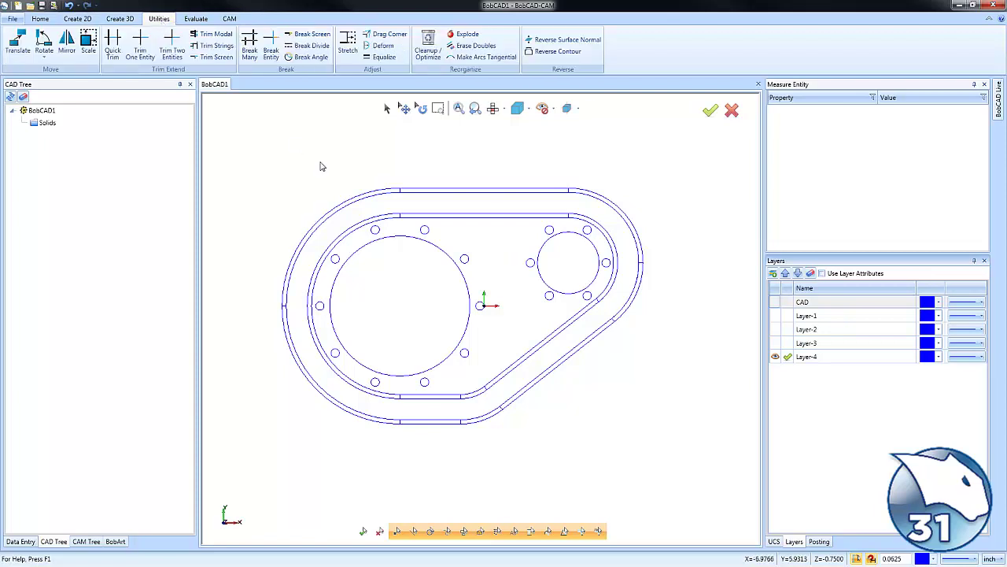
click(427, 47)
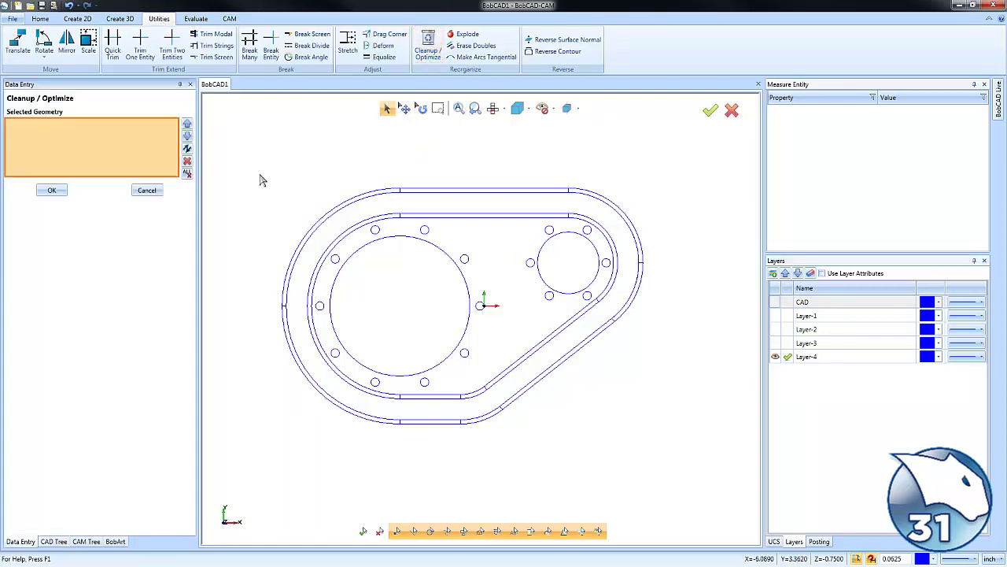
drag(250, 158, 681, 479)
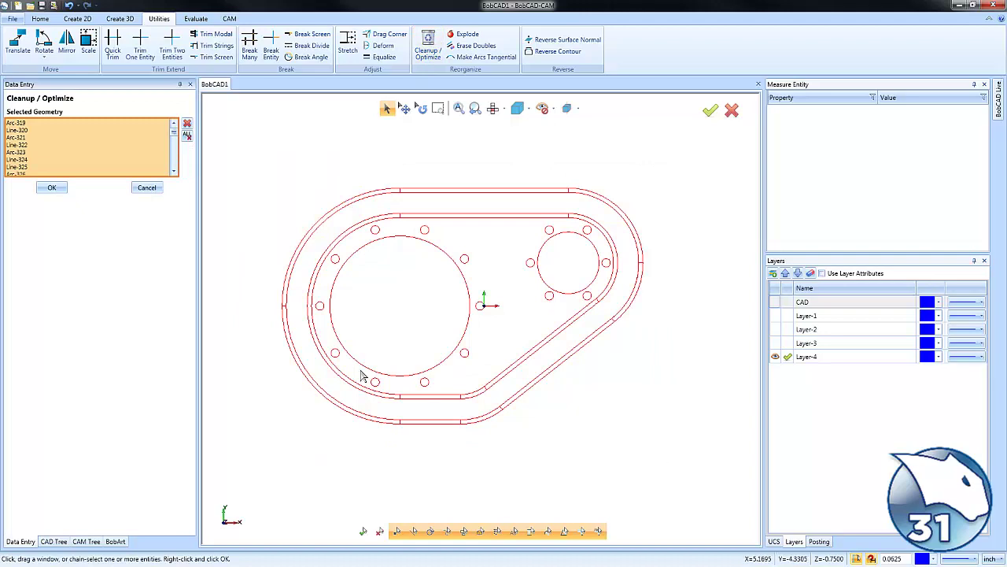
click(52, 190)
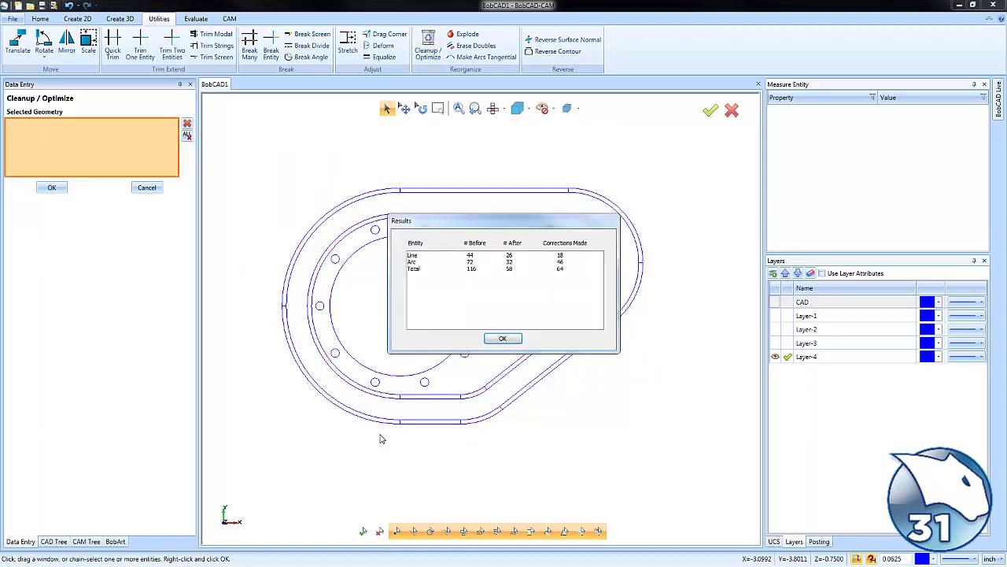